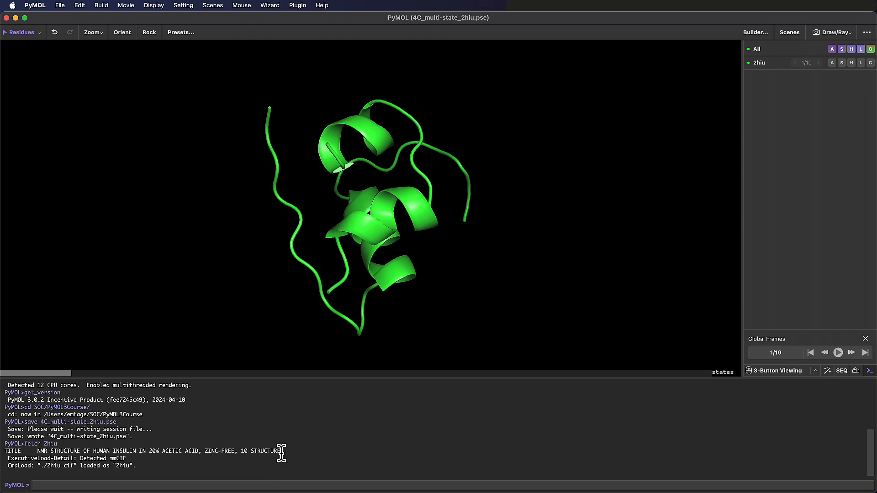
# Play through the states of the 2hiu structure and step forward frame by frame to state 10.
pyautogui.moveTo(360, 229); pyautogui.dragTo(409, 259)
pyautogui.moveTo(456, 265); pyautogui.dragTo(459, 242, button='right')
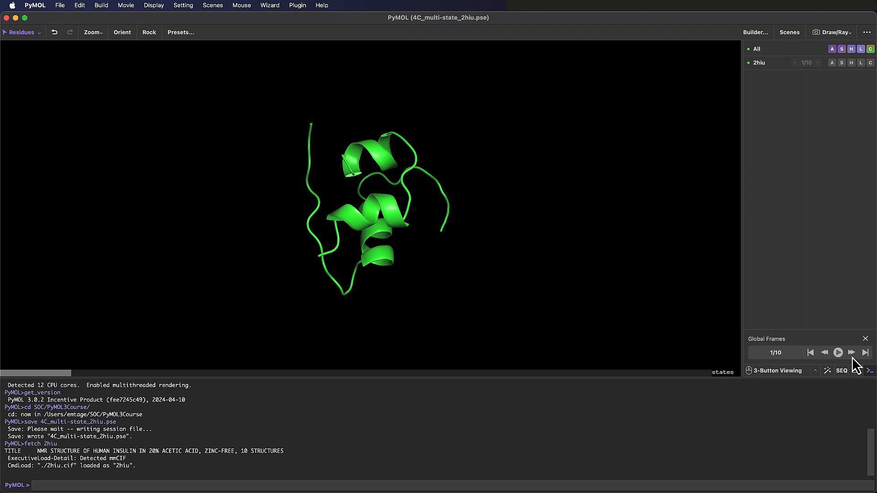
pyautogui.click(839, 353)
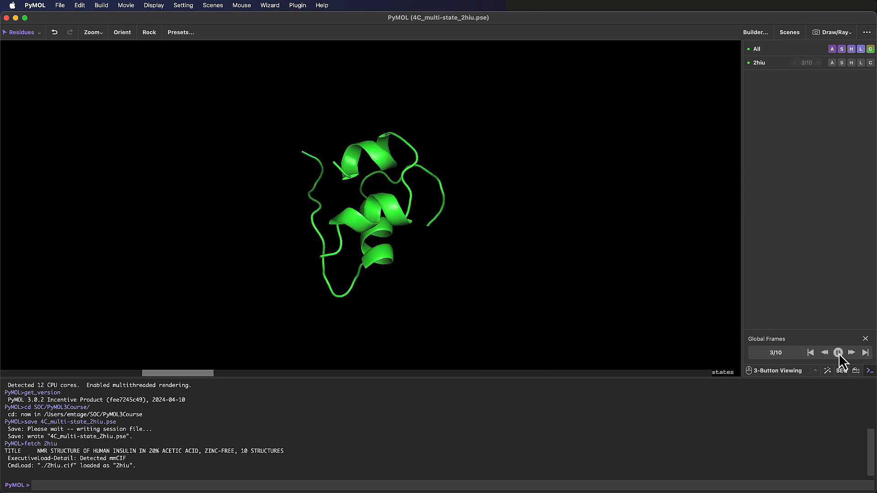
pyautogui.click(850, 353)
pyautogui.click(851, 353)
pyautogui.click(850, 353)
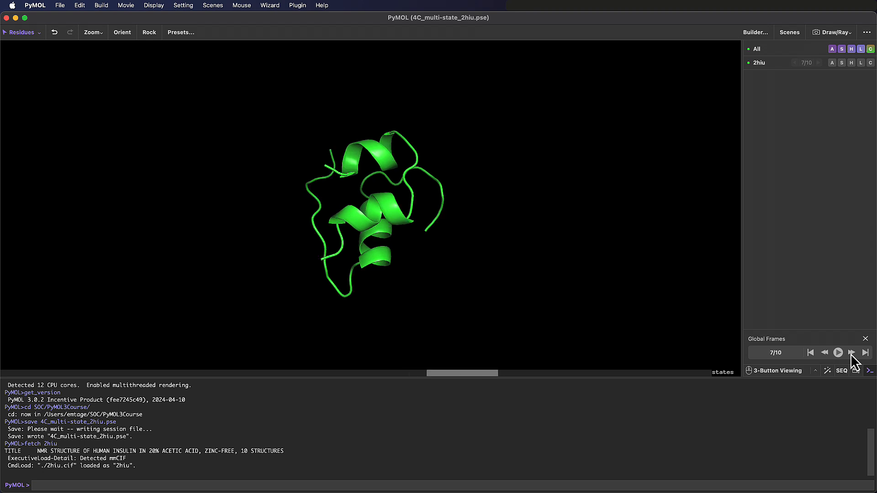
pyautogui.click(851, 353)
pyautogui.click(850, 353)
pyautogui.click(851, 354)
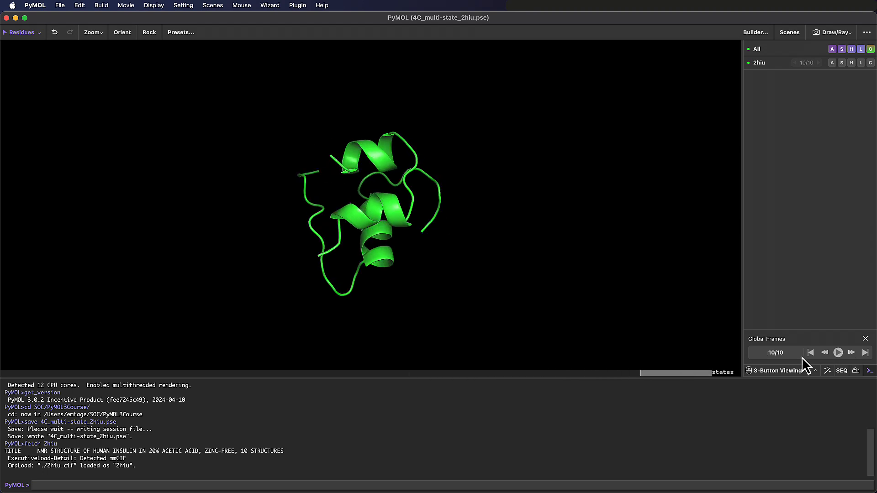
pyautogui.moveTo(700, 372); pyautogui.dragTo(748, 366)
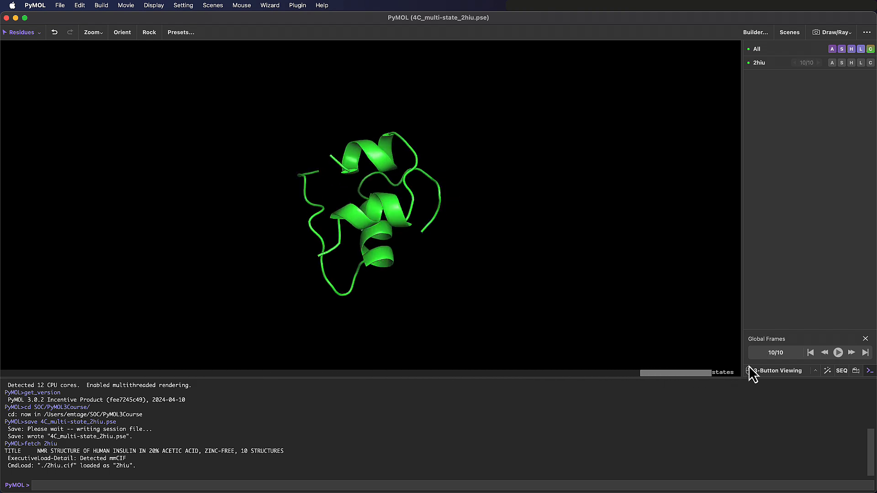
# Hide the global frame controls and advance the 2hiu object's own state to 8.
pyautogui.click(865, 339)
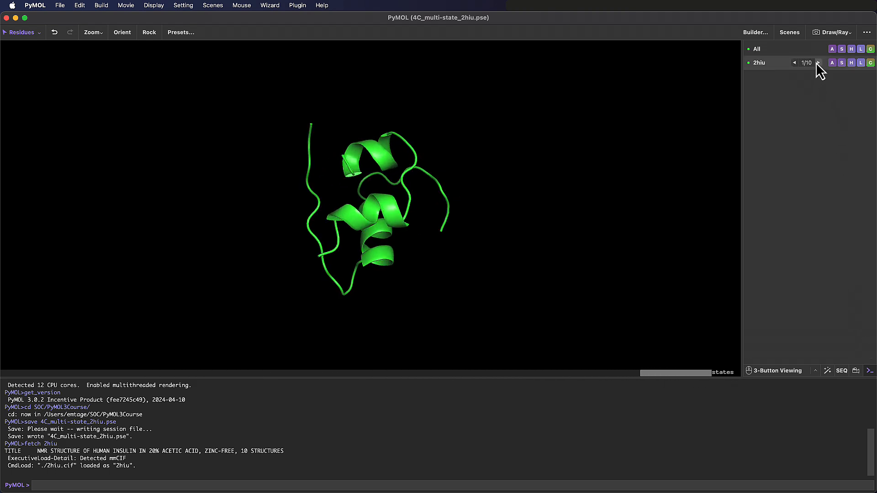
pyautogui.click(815, 64)
pyautogui.click(815, 65)
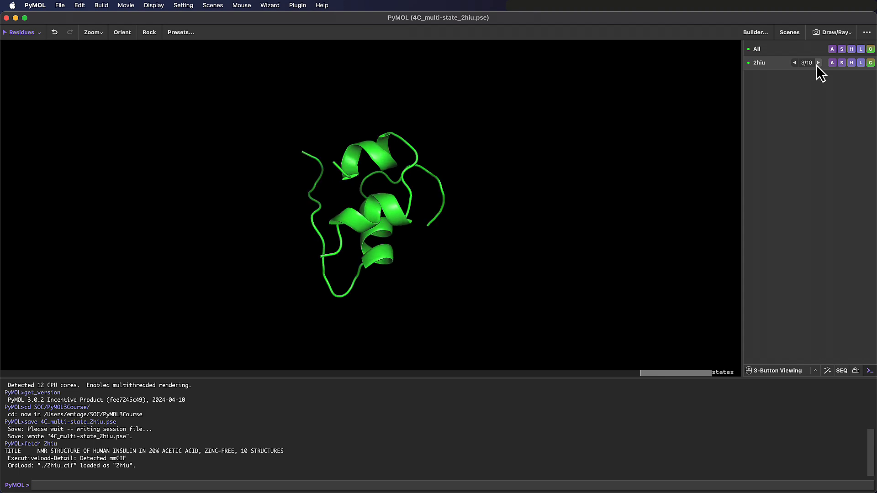
pyautogui.click(816, 65)
pyautogui.click(816, 65)
pyautogui.click(816, 65)
pyautogui.click(816, 65)
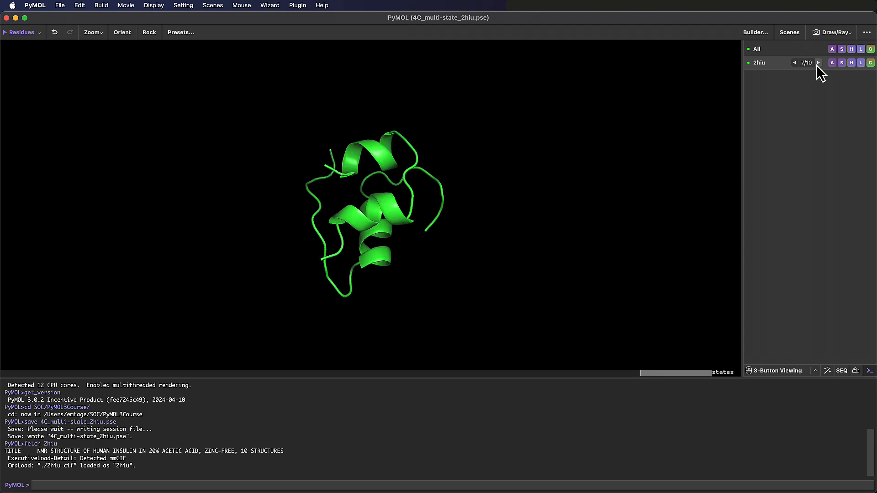
pyautogui.click(815, 65)
# Move the 2hiu object to a lower state number with Skip to State.
pyautogui.click(807, 62)
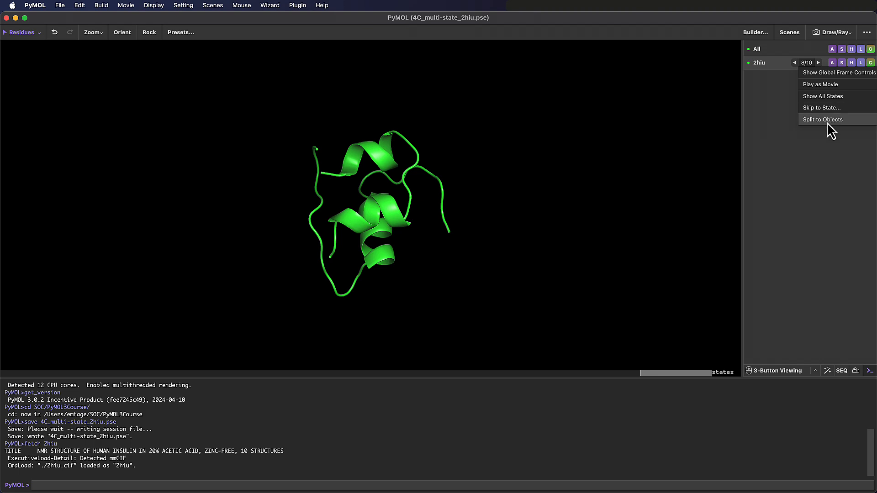
pyautogui.click(827, 107)
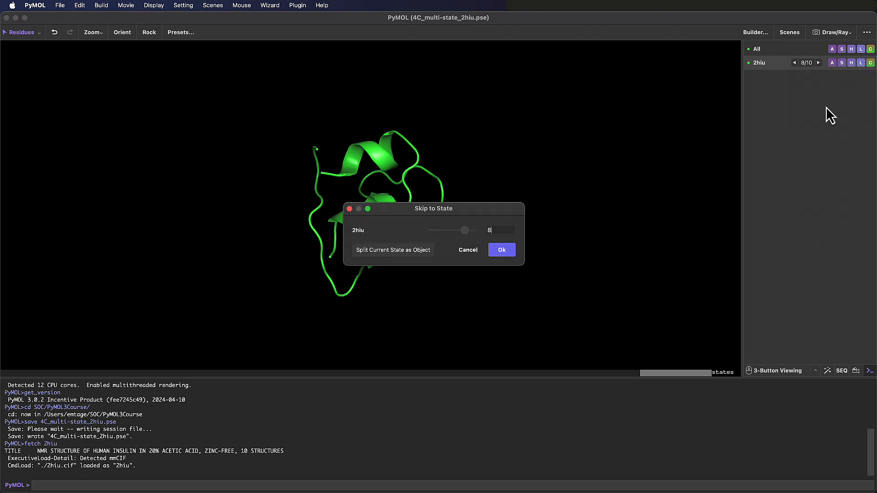
pyautogui.moveTo(460, 232); pyautogui.dragTo(450, 232)
pyautogui.click(497, 249)
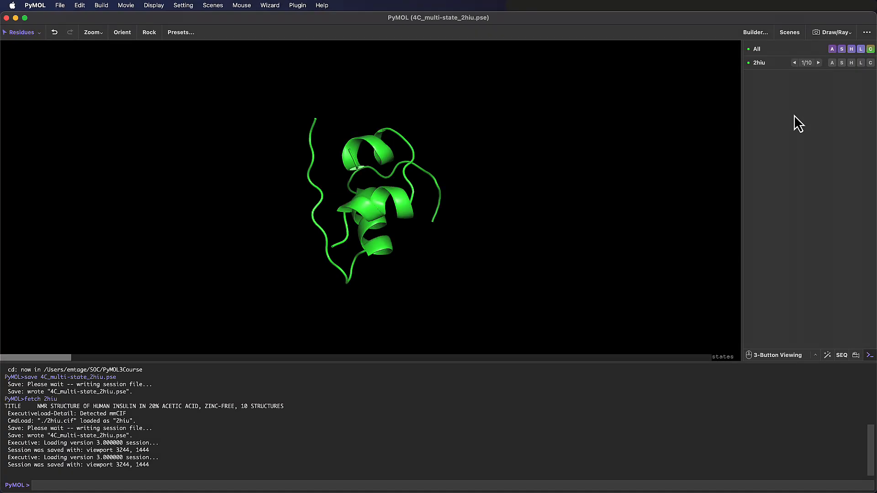
# Play the 2hiu states as a movie composition, expand the 2hiu track in an enlarged timeline and stop playback.
pyautogui.click(807, 62)
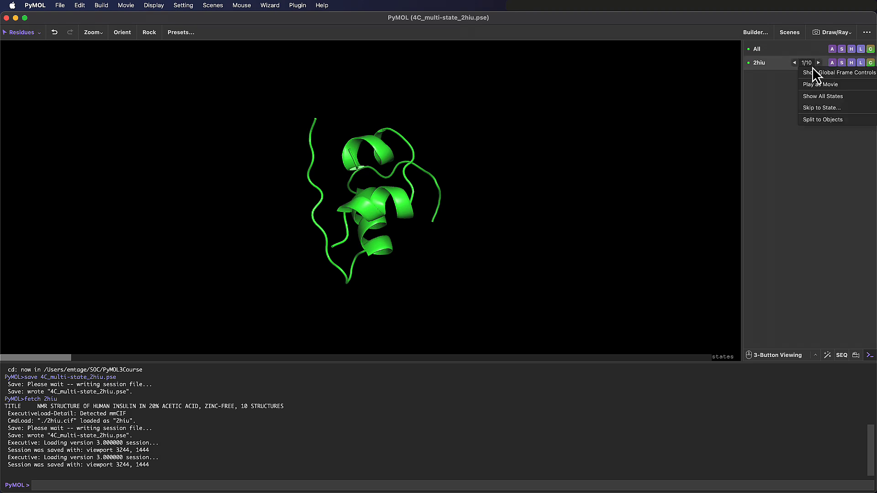
pyautogui.click(842, 86)
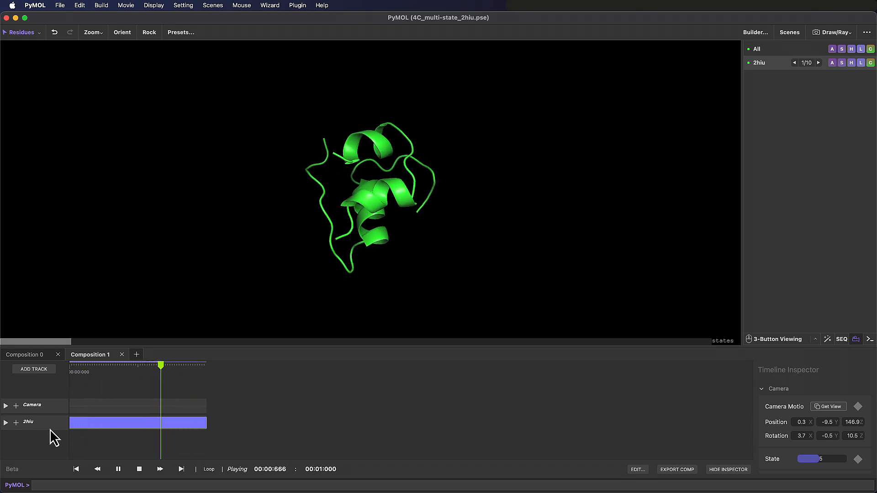
pyautogui.click(6, 423)
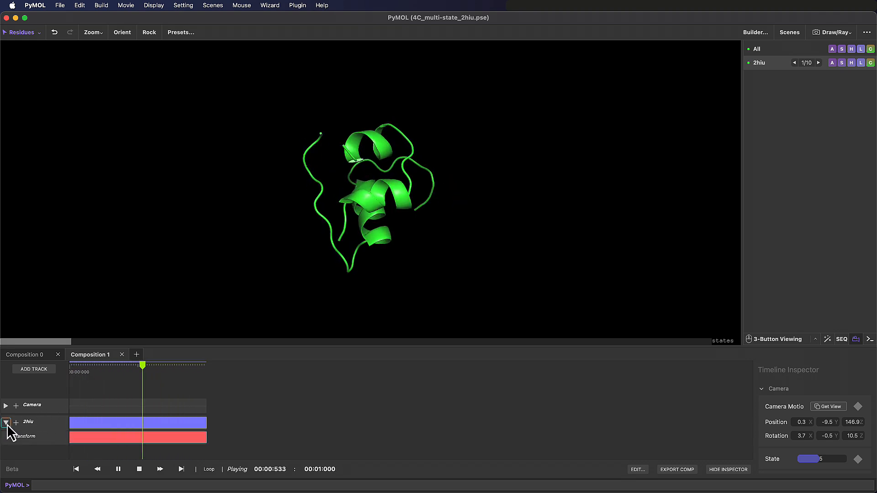
pyautogui.moveTo(97, 345); pyautogui.dragTo(98, 283)
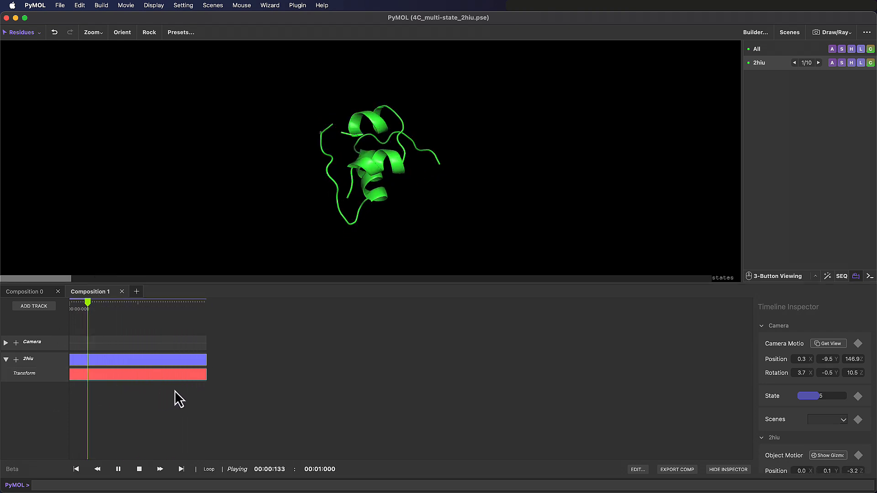
pyautogui.click(139, 469)
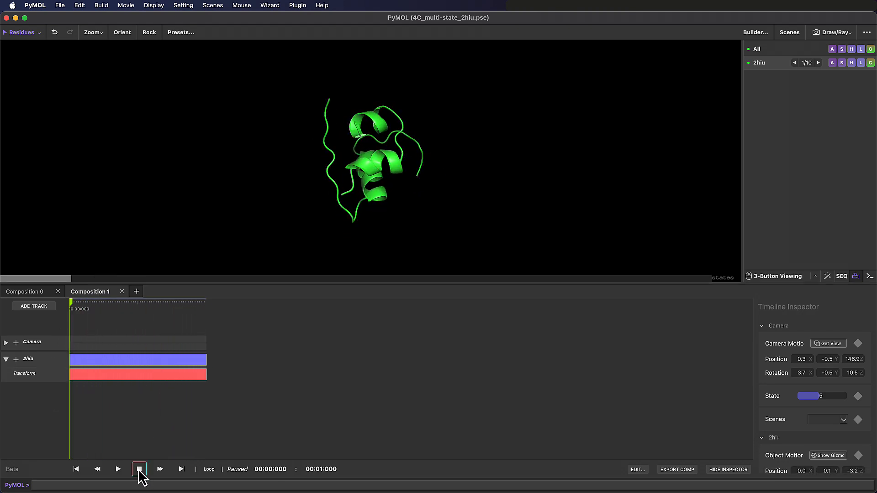
# Set the duration of Composition 1 to 10 seconds and stretch the 2hiu clip to about 4.5 seconds.
pyautogui.click(646, 472)
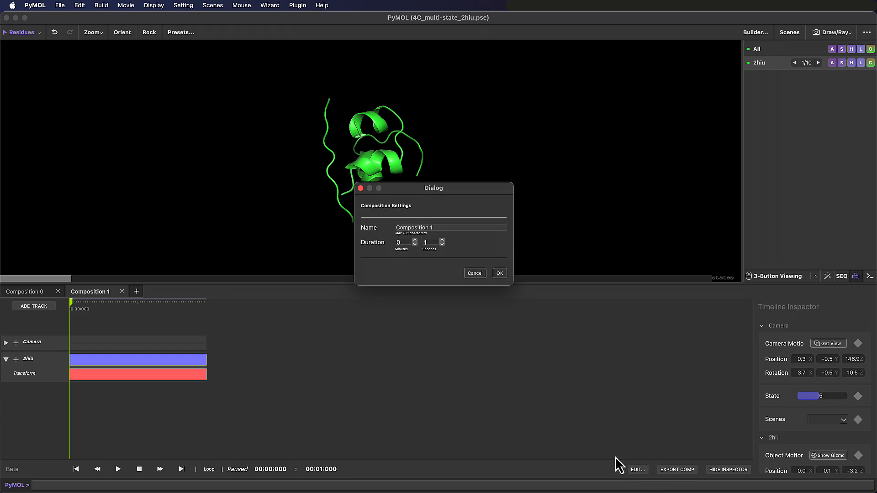
pyautogui.doubleClick(436, 242)
pyautogui.click(500, 273)
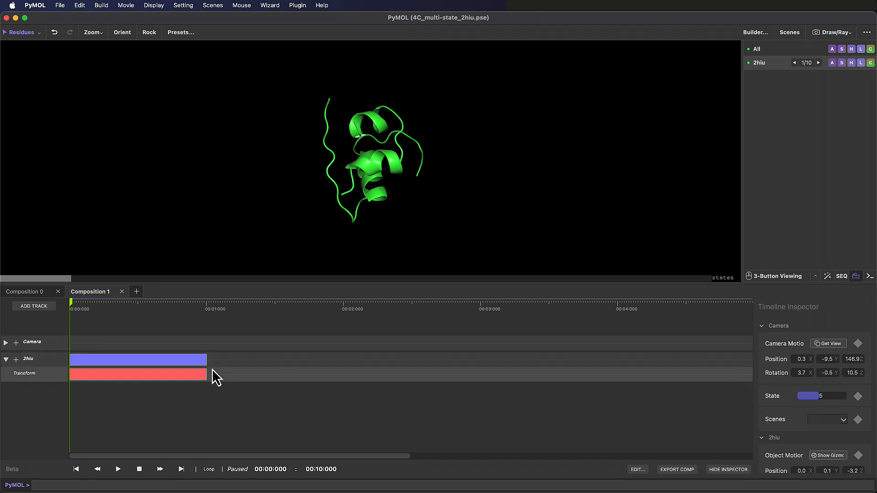
pyautogui.moveTo(206, 369); pyautogui.dragTo(689, 347)
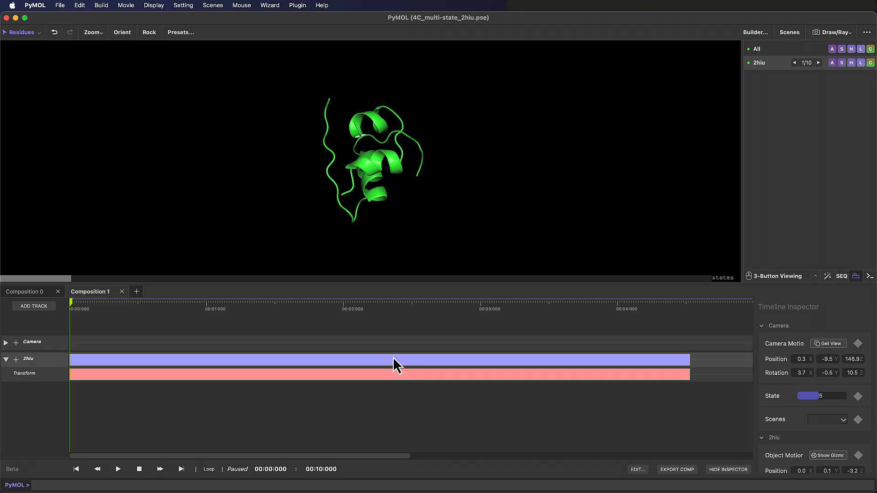
pyautogui.rightClick(302, 363)
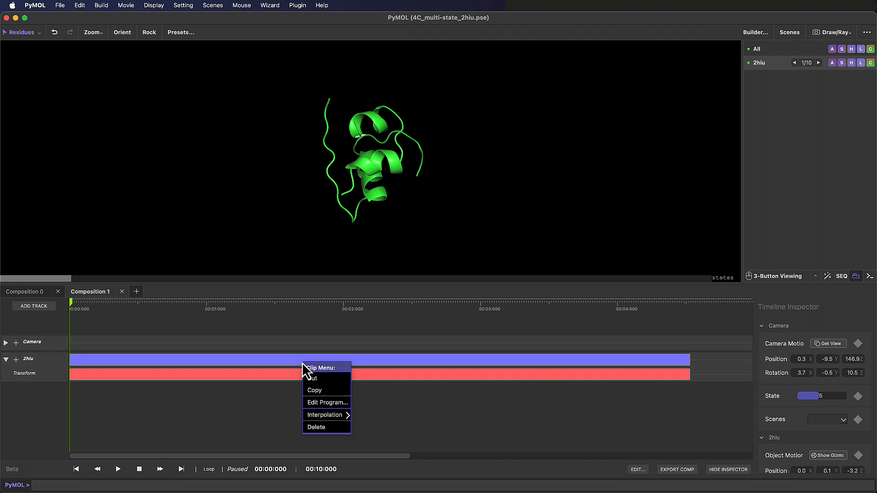
pyautogui.click(332, 401)
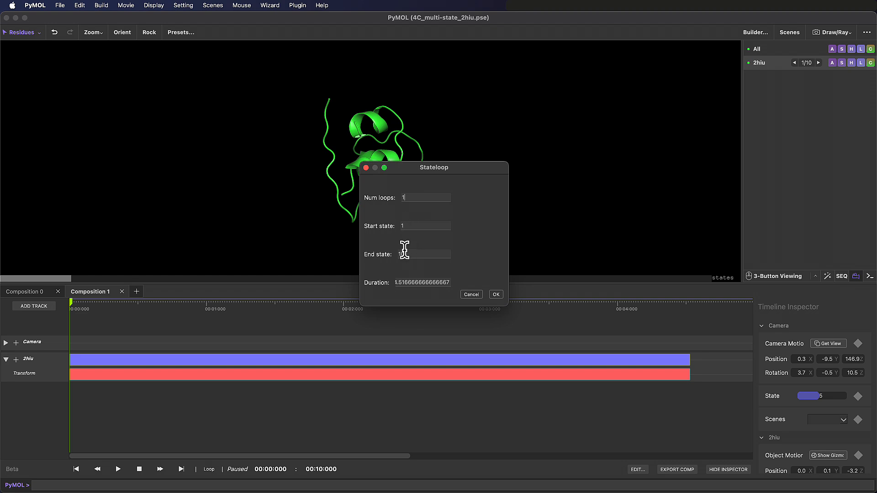
pyautogui.tripleClick(410, 283)
pyautogui.moveTo(410, 283); pyautogui.dragTo(456, 289)
pyautogui.press('BackSpace')
pyautogui.write('5')
pyautogui.click(496, 295)
pyautogui.click(478, 295)
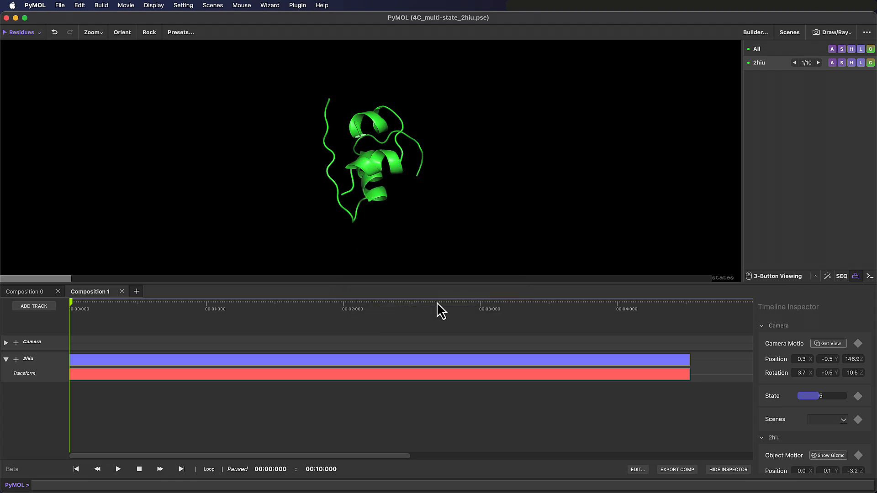
# Preview the lengthened 2hiu state loop in the composition and stop playback.
pyautogui.click(118, 469)
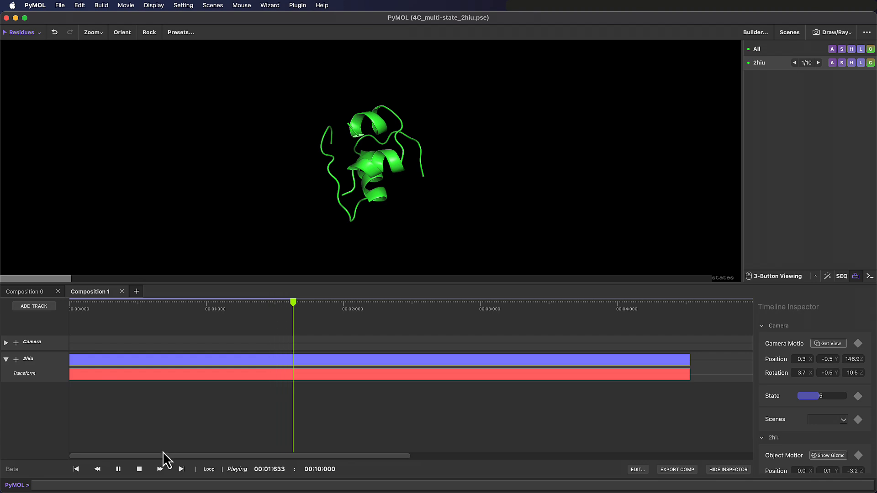
pyautogui.click(140, 471)
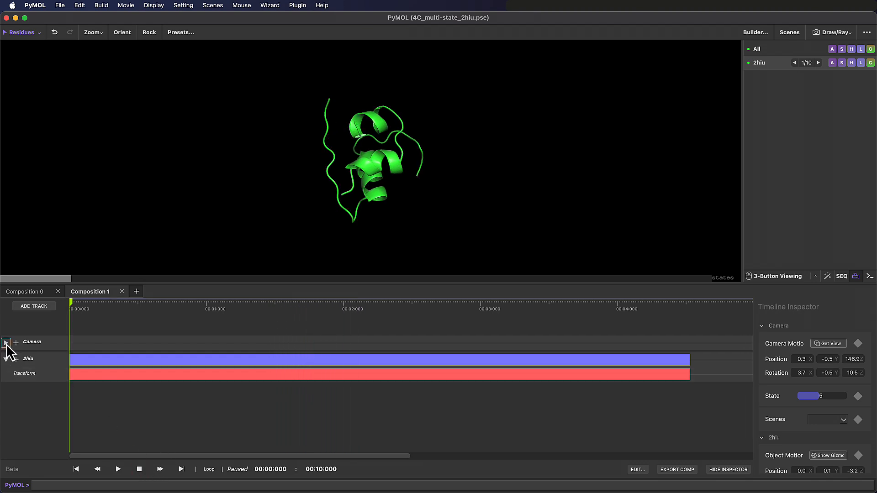
# Store a roll program with 2 loops about the y axis and an extended duration on the camera motion track, and preview it.
pyautogui.click(6, 343)
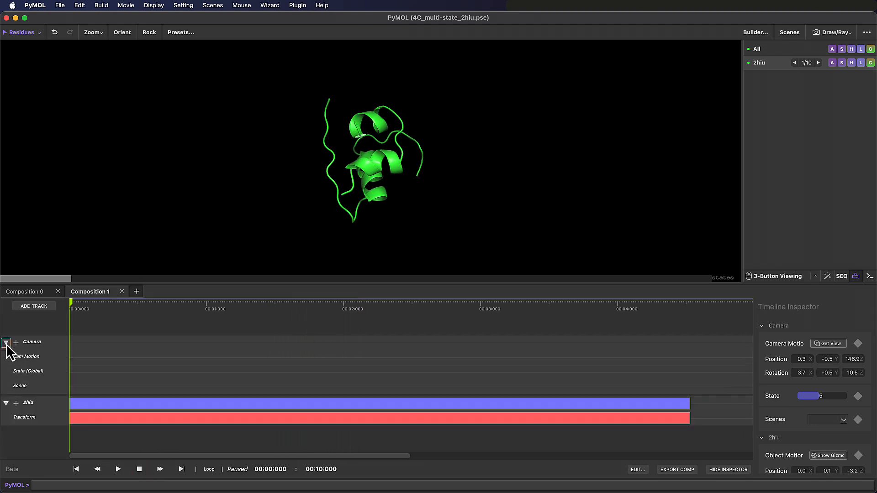
pyautogui.rightClick(71, 359)
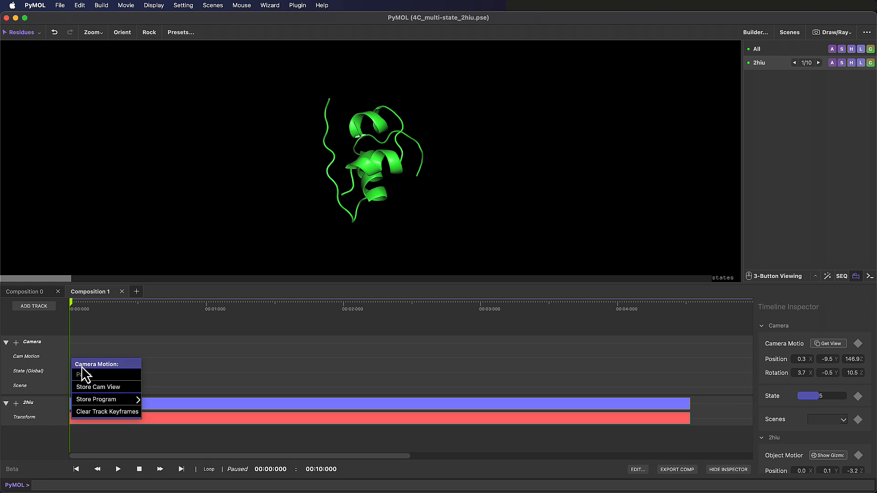
pyautogui.moveTo(113, 398)
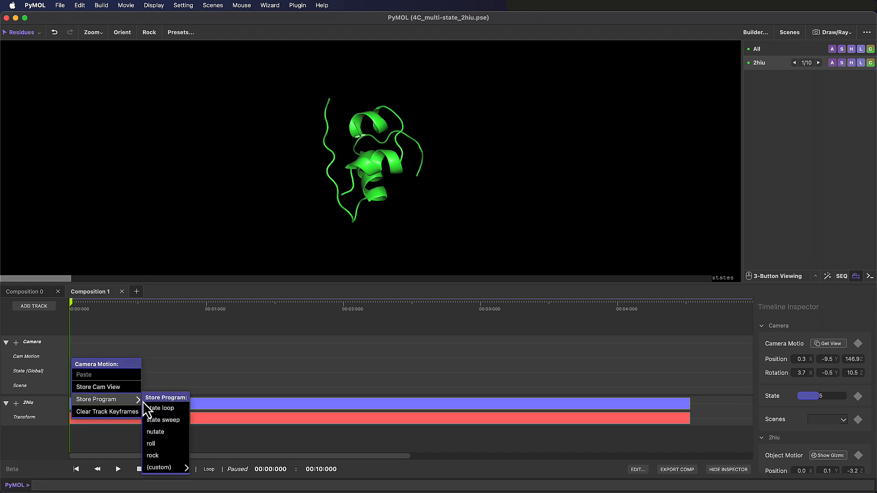
pyautogui.click(176, 444)
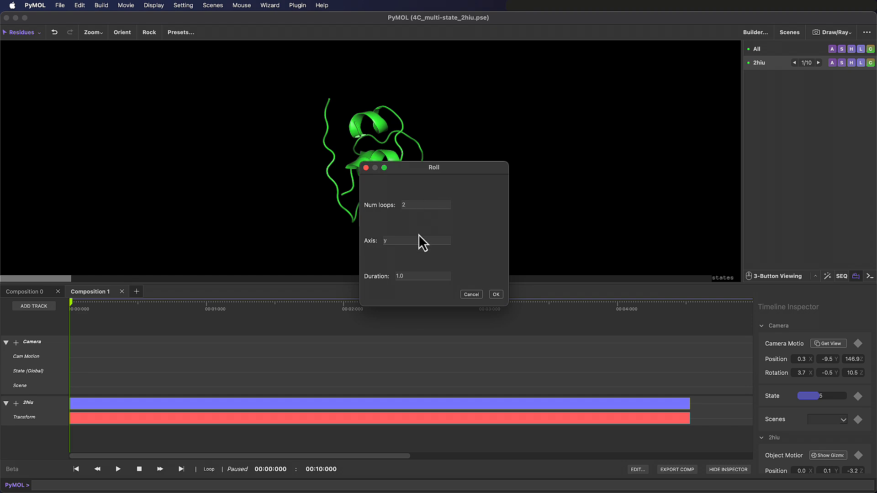
pyautogui.moveTo(425, 279); pyautogui.dragTo(389, 278)
pyautogui.click(494, 295)
pyautogui.click(118, 469)
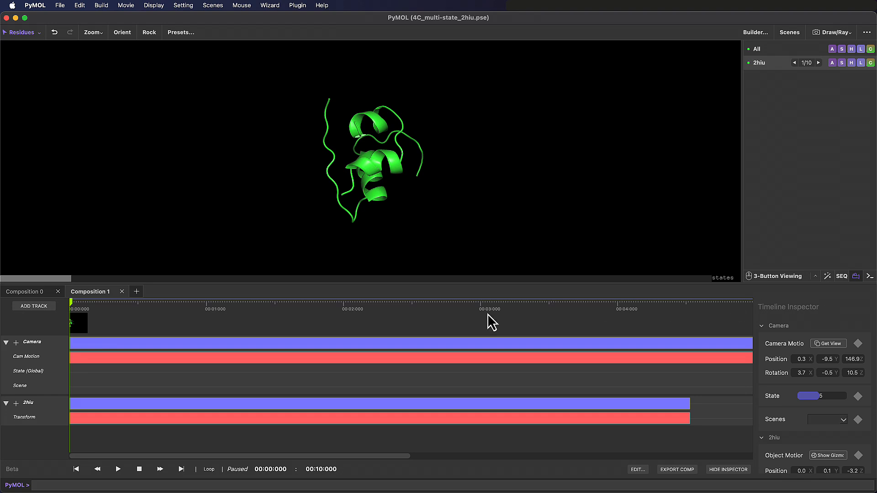
# Add a Cartoon Color setting subtrack to the 2hiu track.
pyautogui.click(15, 404)
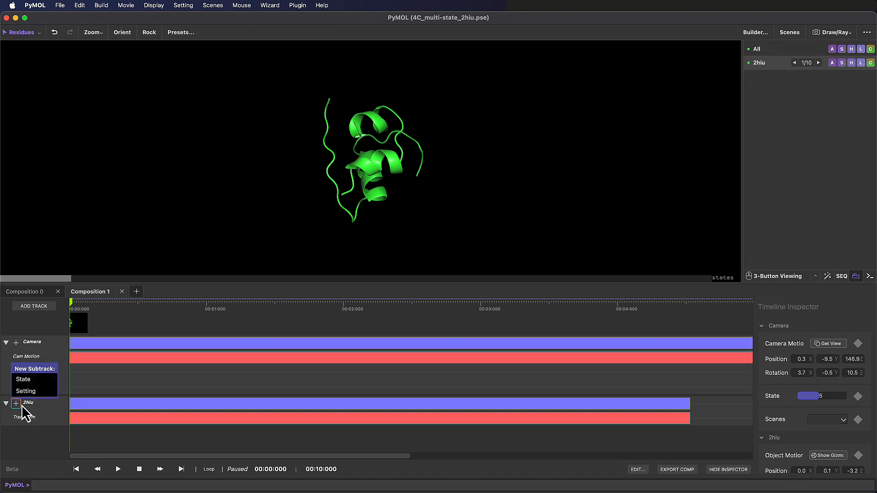
pyautogui.click(45, 393)
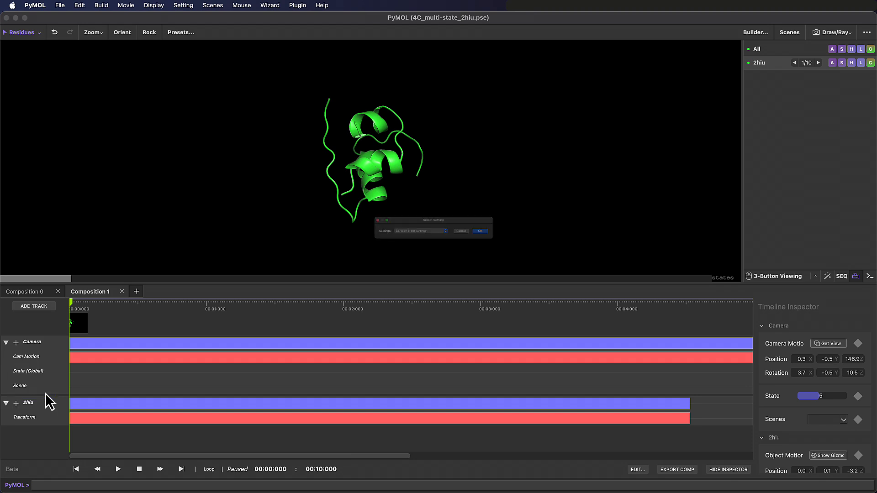
pyautogui.click(451, 237)
pyautogui.click(447, 245)
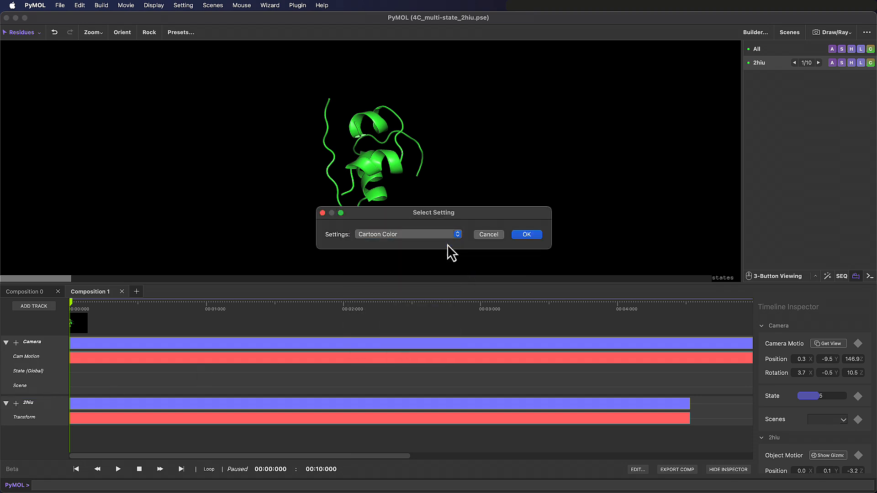
pyautogui.click(522, 234)
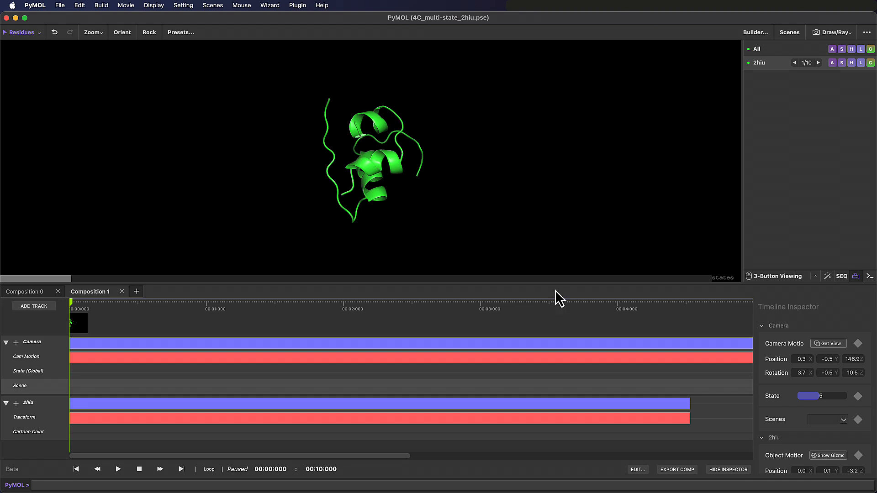
# Set the 2hiu cartoon color to yellow and store it as a keyframe at 0 seconds.
pyautogui.click(763, 327)
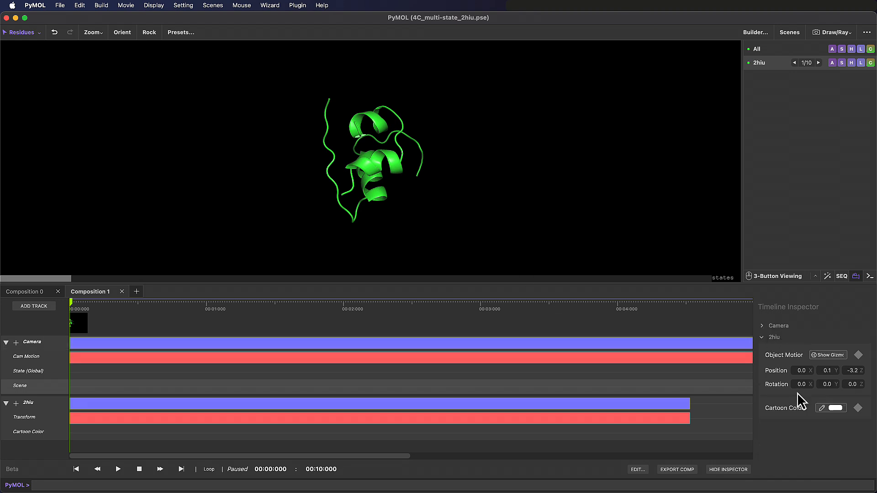
pyautogui.click(836, 409)
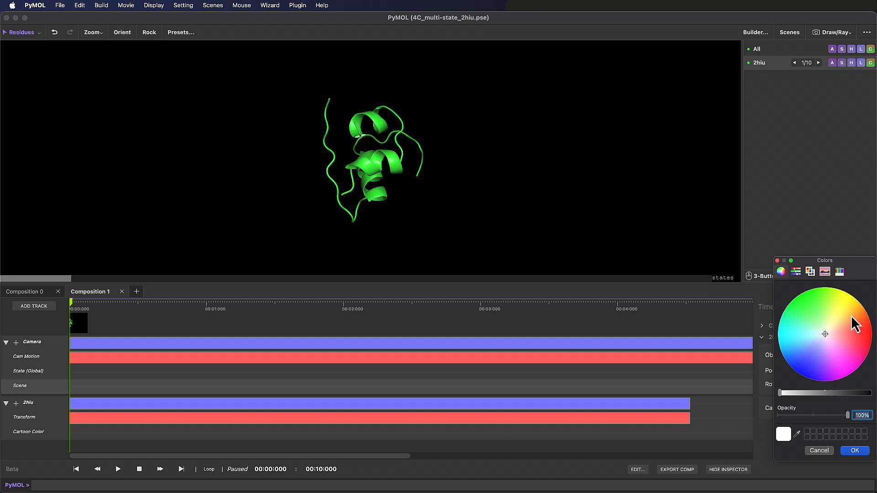
pyautogui.click(846, 299)
pyautogui.click(858, 450)
pyautogui.click(857, 407)
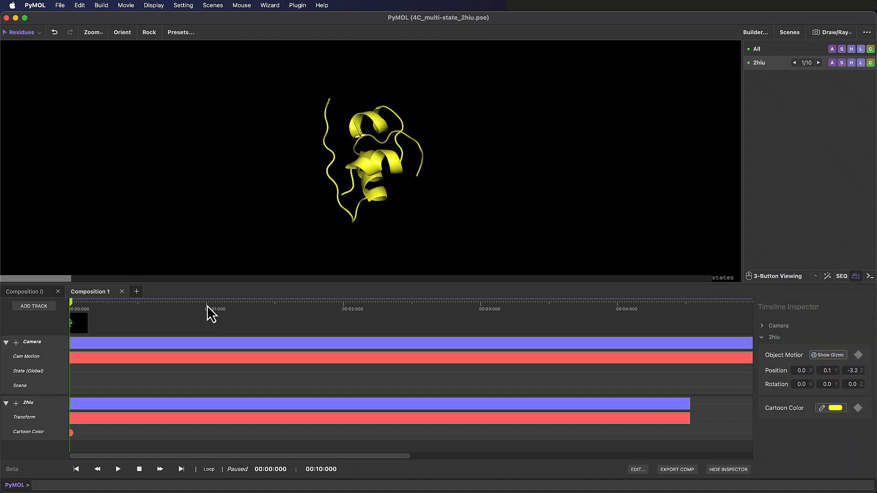
# Add a red cartoon color keyframe for 2hiu at about 1 second.
pyautogui.click(205, 304)
pyautogui.click(835, 408)
pyautogui.click(854, 335)
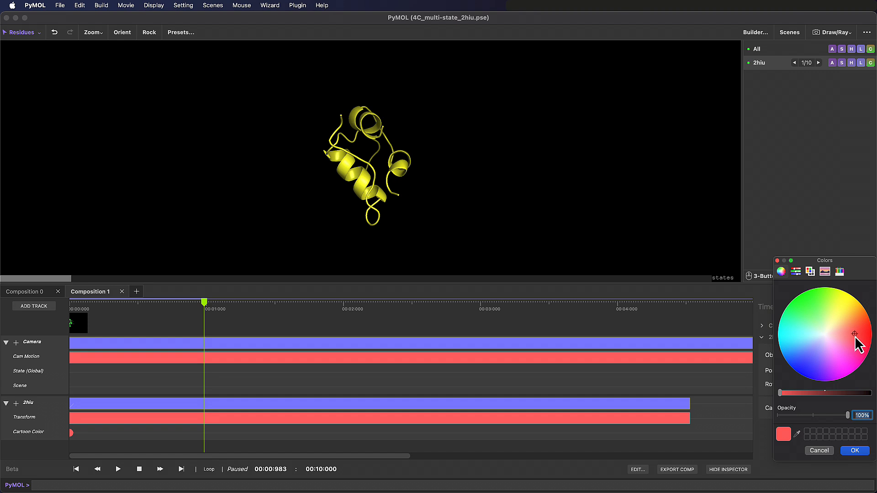
pyautogui.click(854, 450)
pyautogui.click(858, 408)
# Add a magenta cartoon color keyframe for 2hiu at 2 seconds.
pyautogui.click(343, 304)
pyautogui.click(835, 408)
pyautogui.click(837, 360)
pyautogui.click(855, 451)
pyautogui.click(858, 407)
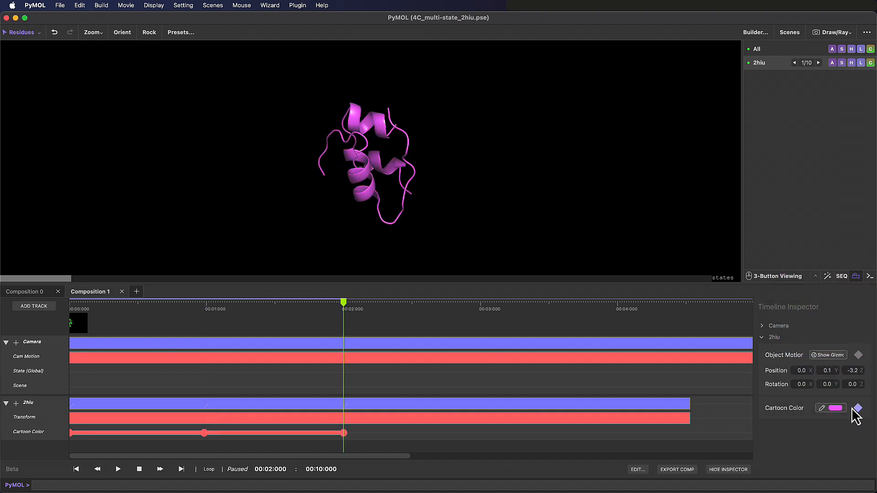
# Add a blue cartoon color keyframe for 2hiu at about 3 seconds.
pyautogui.click(478, 304)
pyautogui.click(835, 408)
pyautogui.click(807, 361)
pyautogui.click(854, 451)
pyautogui.click(857, 408)
# Add a green cartoon color keyframe for 2hiu at about 4 seconds and scrub back through the color changes.
pyautogui.click(620, 304)
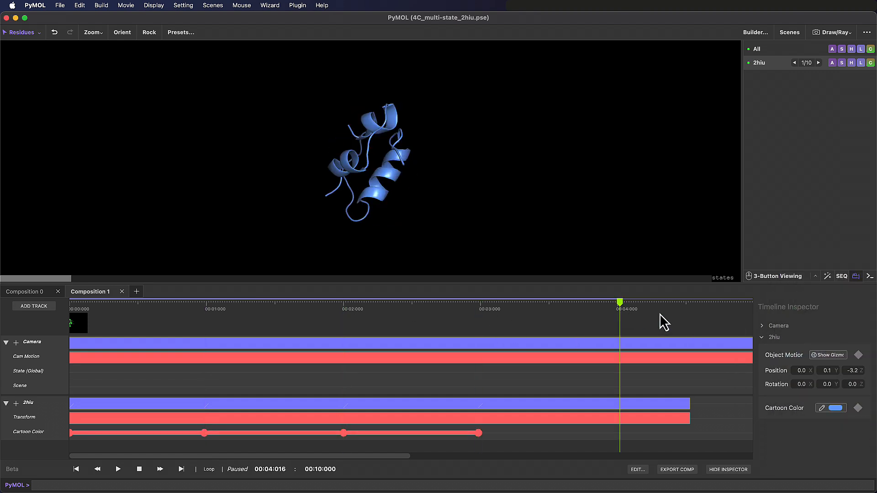
pyautogui.click(834, 407)
pyautogui.click(799, 316)
pyautogui.click(854, 450)
pyautogui.click(858, 408)
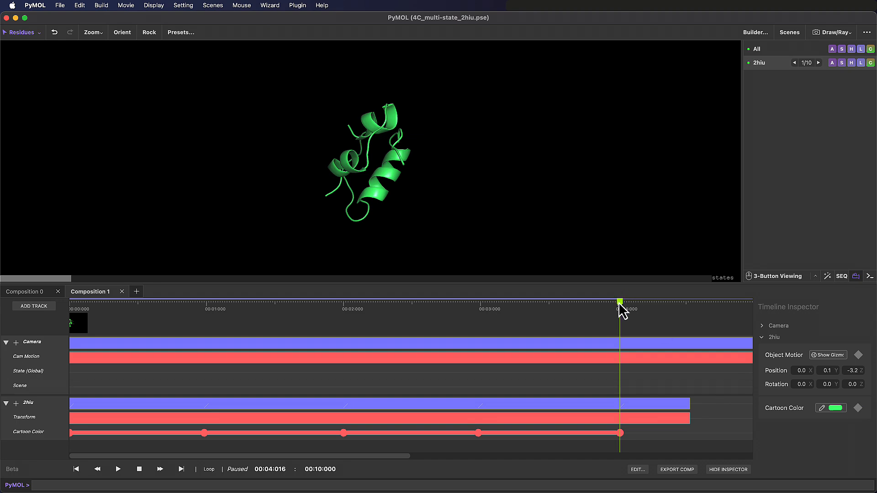
pyautogui.moveTo(620, 303); pyautogui.dragTo(470, 327)
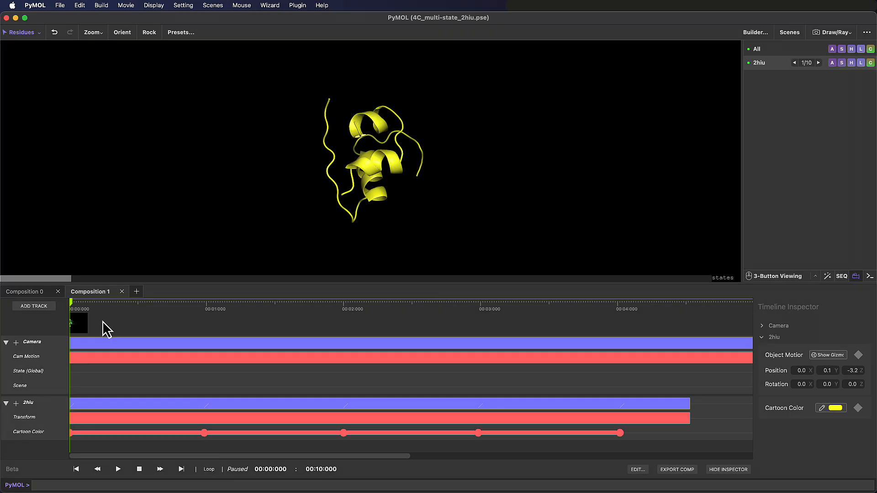
# Add a State subtrack to the 2hiu track and collapse the Camera sections.
pyautogui.click(6, 342)
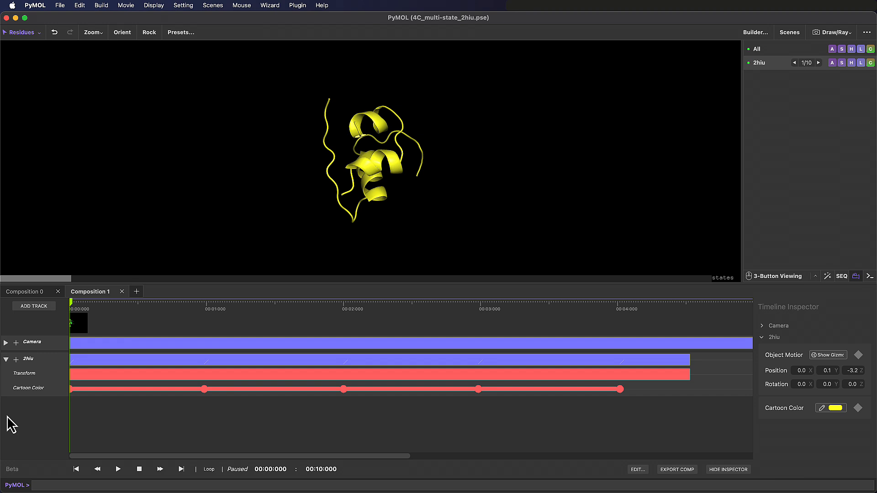
pyautogui.click(16, 360)
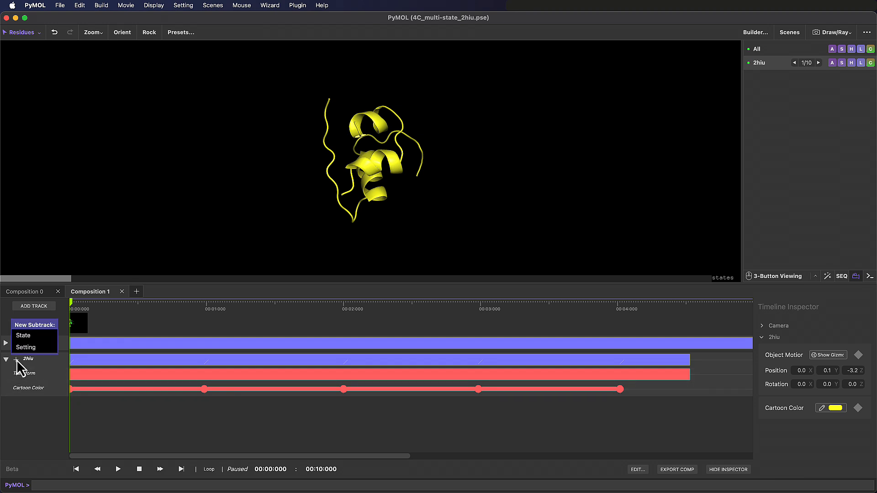
pyautogui.click(51, 335)
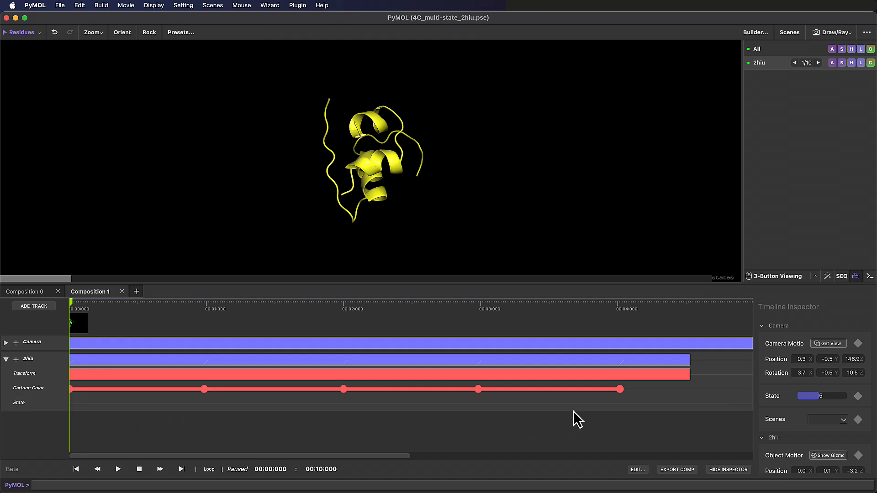
pyautogui.click(761, 327)
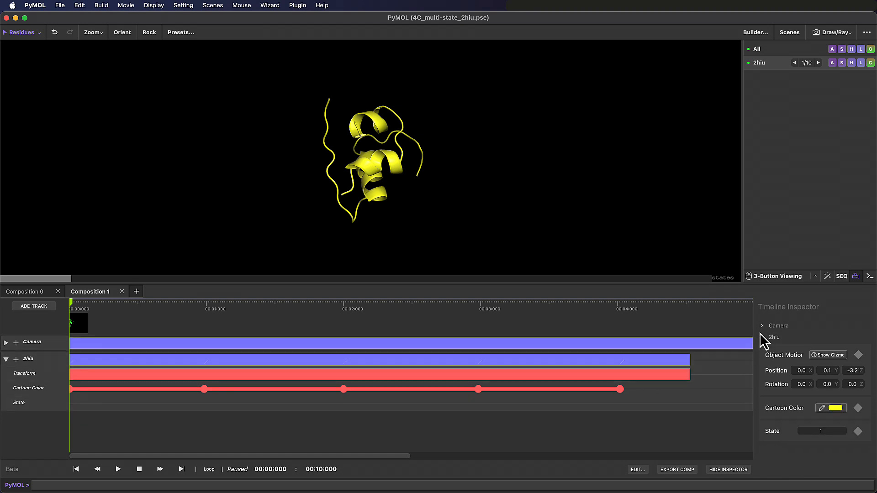
# Store state 1 on the 2hiu State subtrack and move its keyframe close to the start of the timeline.
pyautogui.rightClick(85, 404)
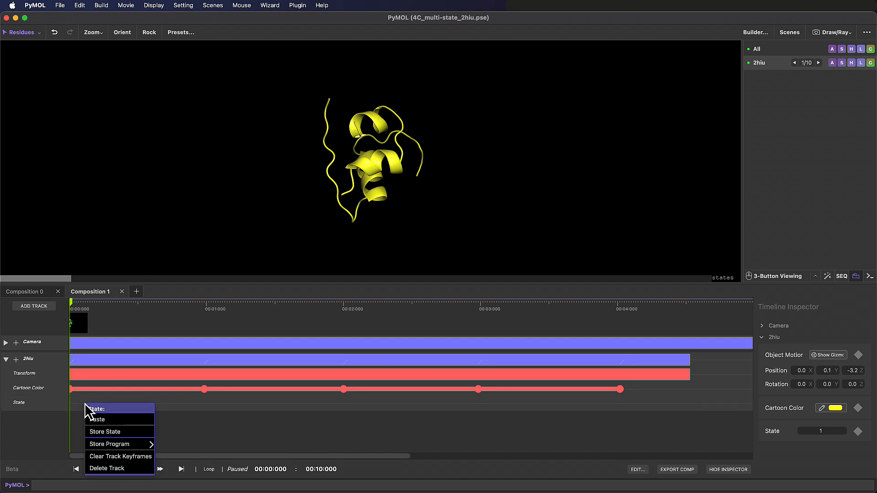
pyautogui.click(120, 430)
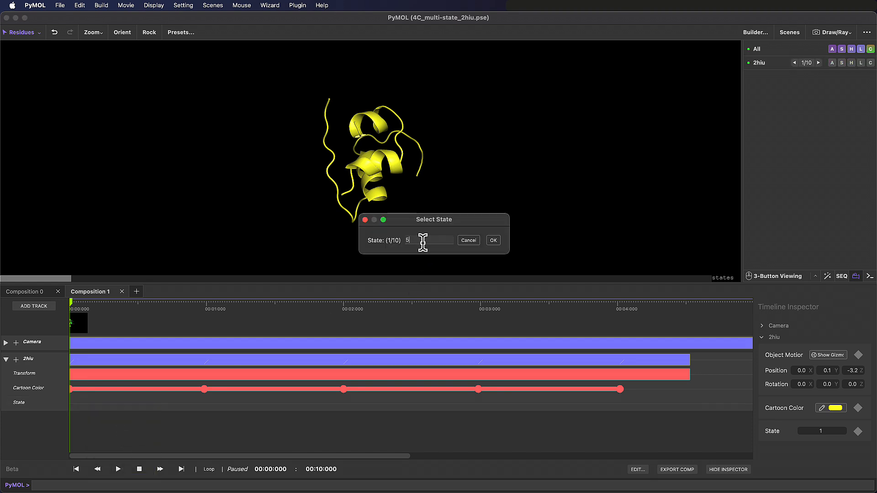
pyautogui.press('BackSpace')
pyautogui.write('1')
pyautogui.click(495, 242)
pyautogui.moveTo(82, 404); pyautogui.dragTo(73, 404)
# Set the 2hiu state to 3 and store it as a keyframe at about 1.28 seconds.
pyautogui.moveTo(84, 303); pyautogui.dragTo(245, 315)
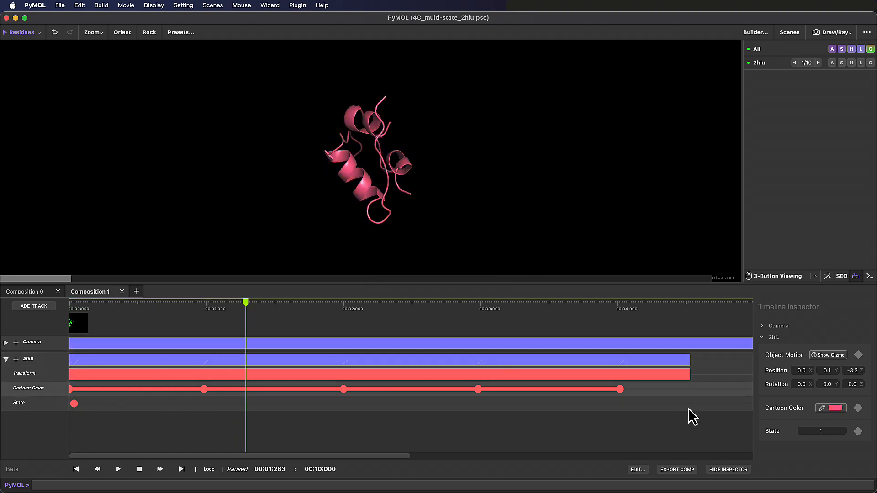
pyautogui.moveTo(803, 430); pyautogui.dragTo(822, 431)
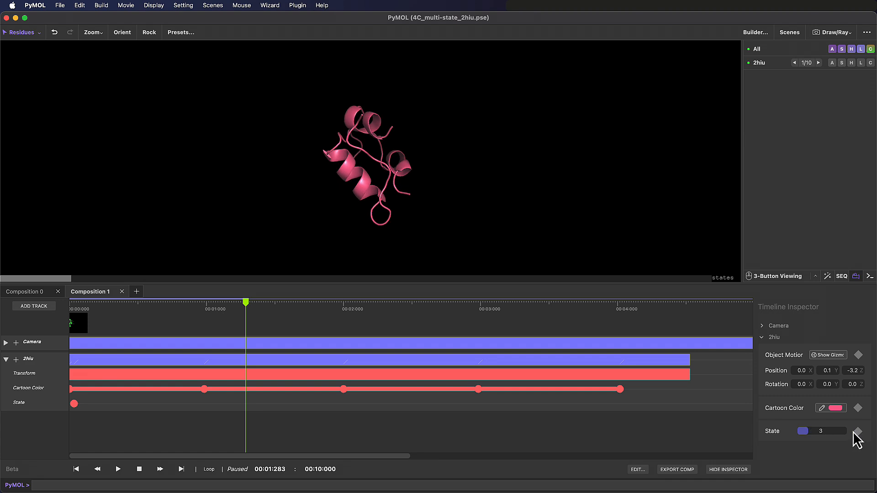
pyautogui.click(857, 431)
# Store state 5 on the 2hiu State subtrack at about 1.7 seconds and scrub back to check the state changes.
pyautogui.moveTo(245, 304); pyautogui.dragTo(304, 323)
pyautogui.rightClick(309, 404)
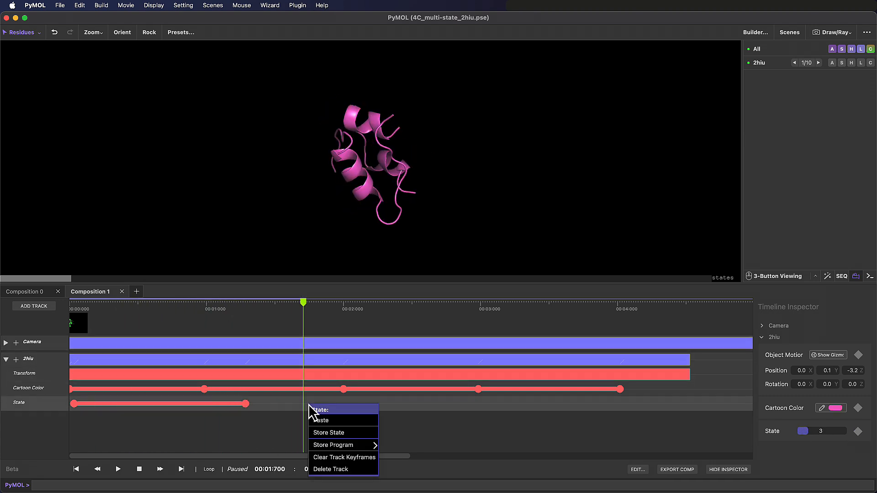
pyautogui.click(328, 433)
pyautogui.click(491, 240)
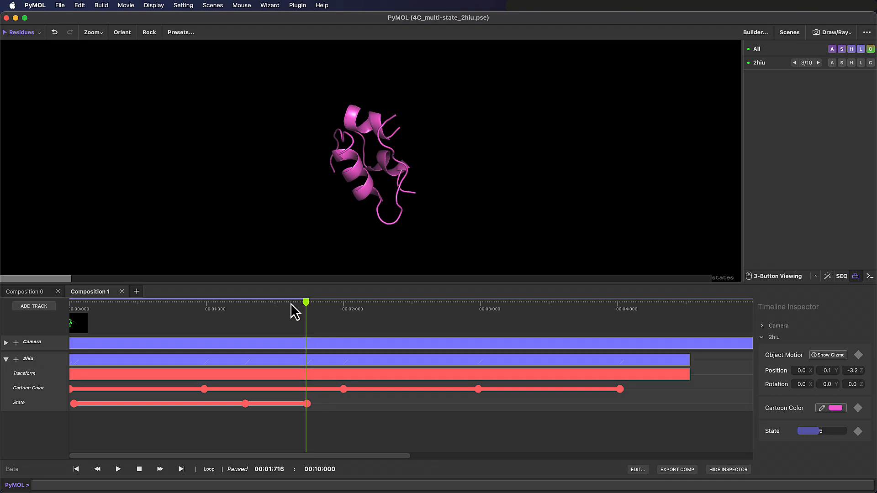
pyautogui.moveTo(292, 312); pyautogui.dragTo(86, 327)
# Store state 7 on the State subtrack, move its keyframe to just before 3 seconds, and scrub through the states.
pyautogui.rightClick(385, 404)
pyautogui.click(413, 431)
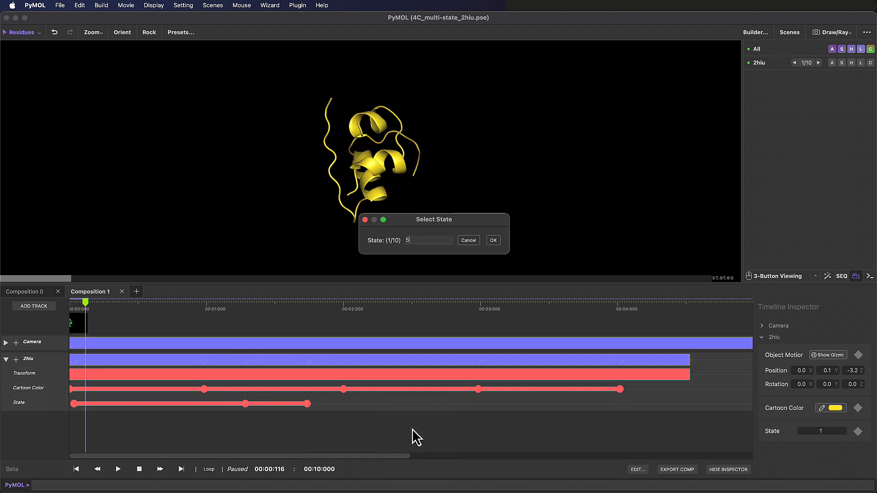
pyautogui.press('BackSpace')
pyautogui.write('7')
pyautogui.click(490, 242)
pyautogui.moveTo(385, 405); pyautogui.dragTo(456, 404)
pyautogui.moveTo(392, 307); pyautogui.dragTo(438, 330)
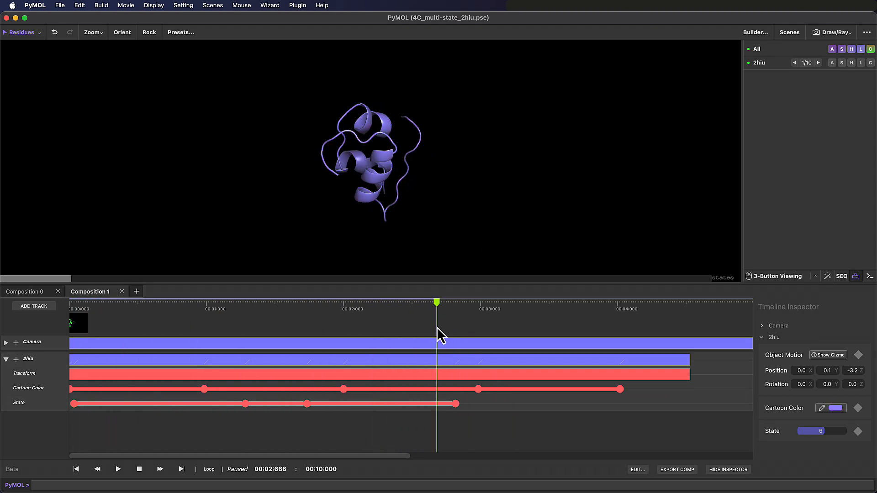
# Delete the State subtrack from the 2hiu track.
pyautogui.click(51, 406)
pyautogui.rightClick(106, 412)
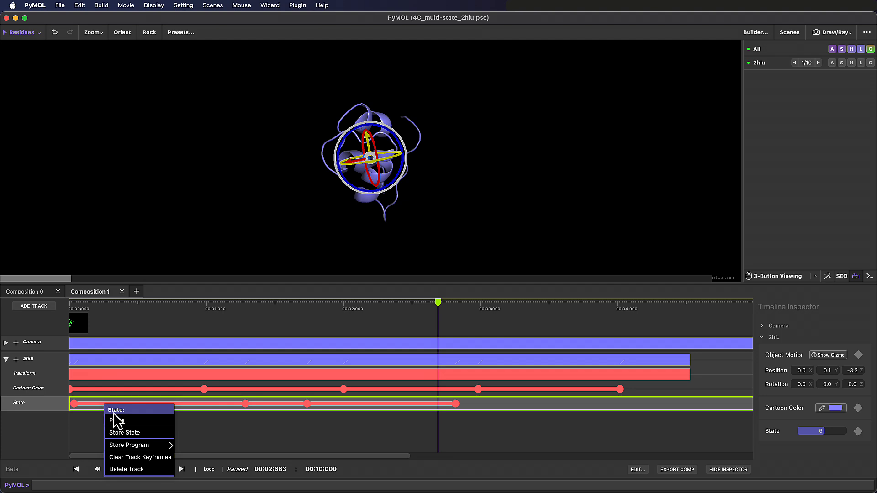
pyautogui.click(127, 469)
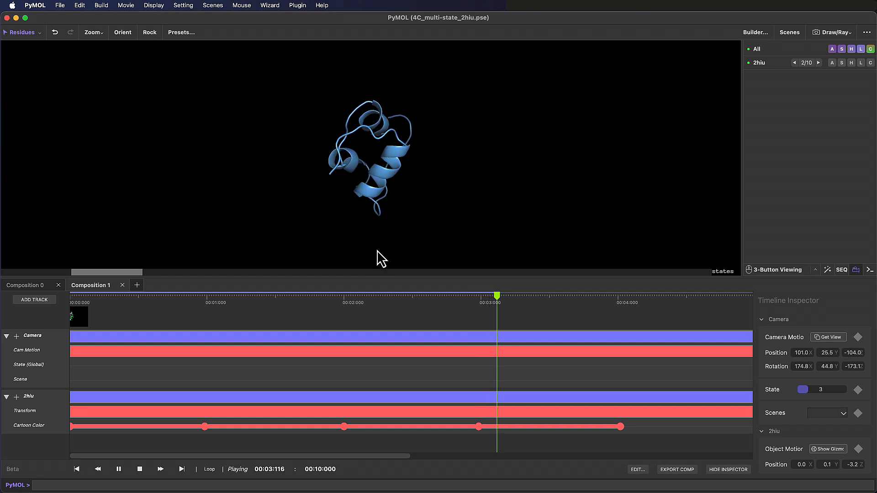
# Stop the movie playback, show the wire representation on 2hiu and hide its nonpolar hydrogens.
pyautogui.click(140, 469)
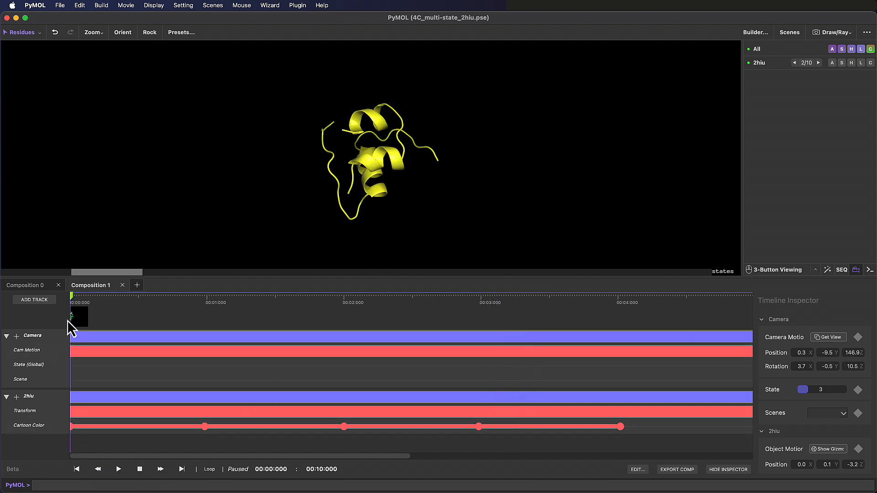
pyautogui.click(841, 62)
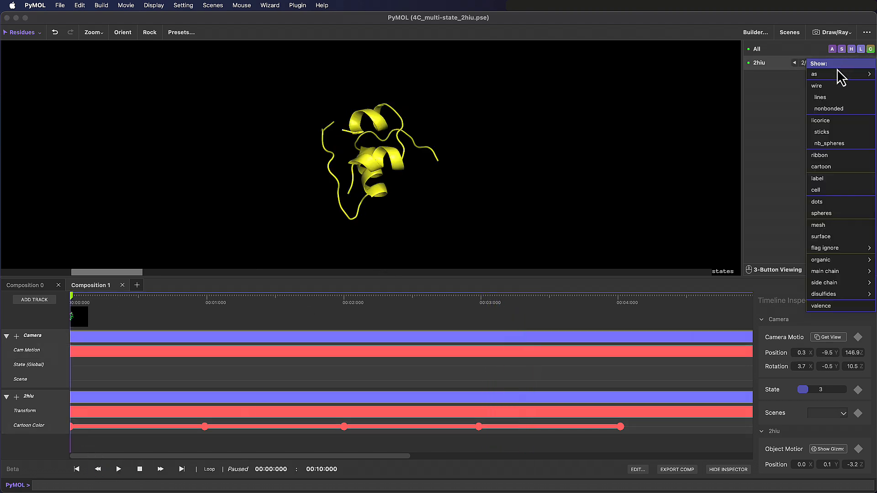
pyautogui.click(837, 86)
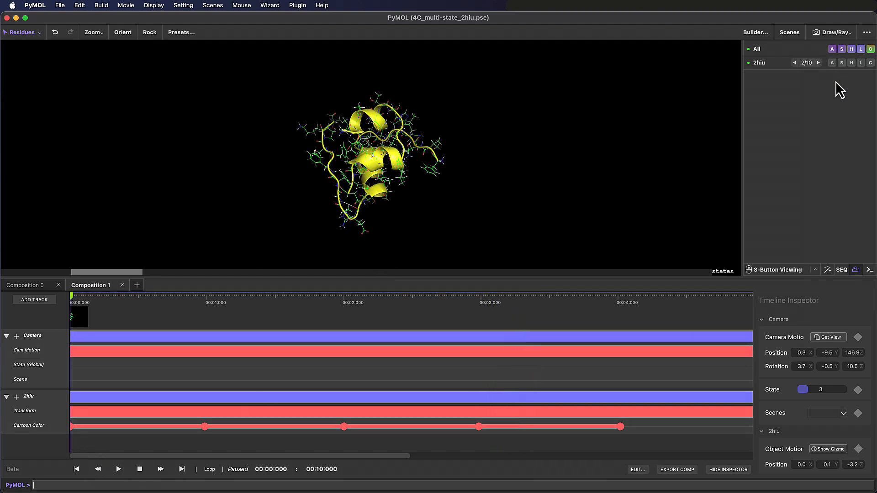
pyautogui.click(851, 62)
pyautogui.moveTo(825, 296)
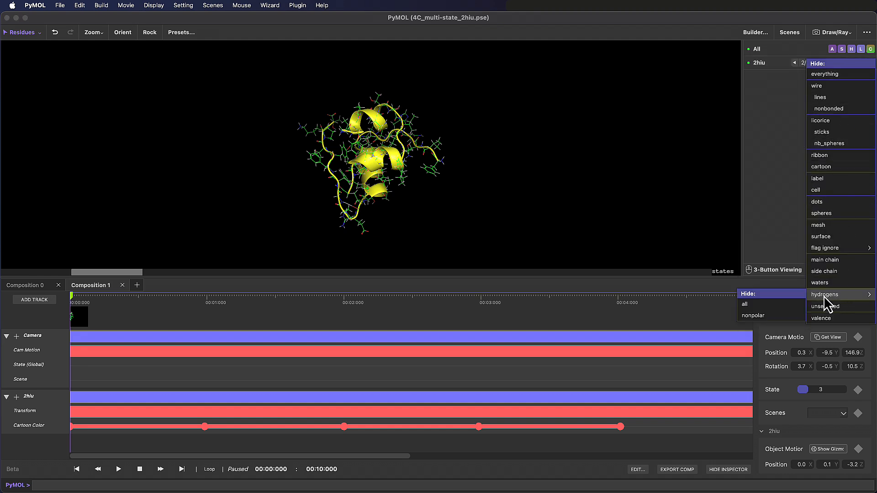
pyautogui.click(772, 315)
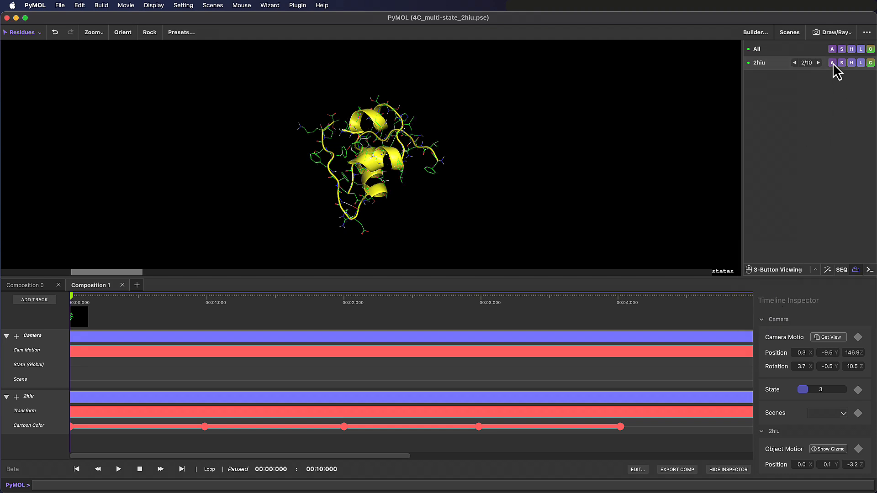
# Find the polar contacts within 2hiu and advance the object through its states to check them.
pyautogui.click(832, 62)
pyautogui.moveTo(828, 180)
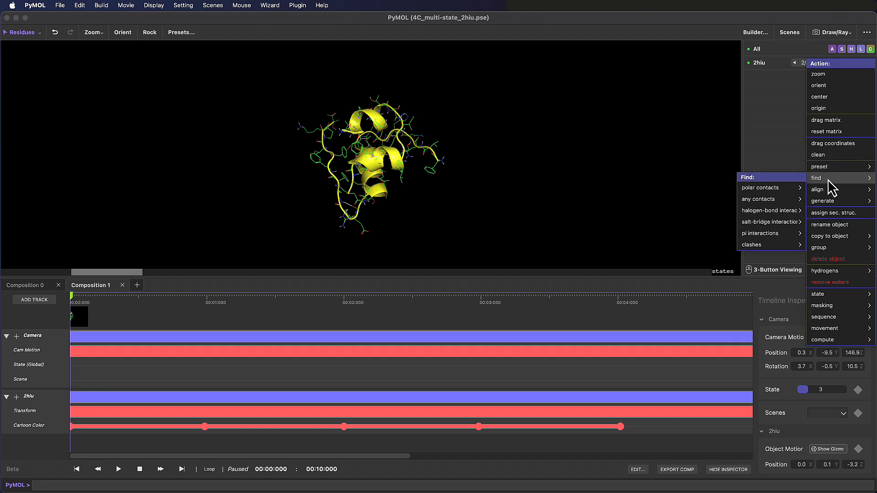
pyautogui.moveTo(772, 188)
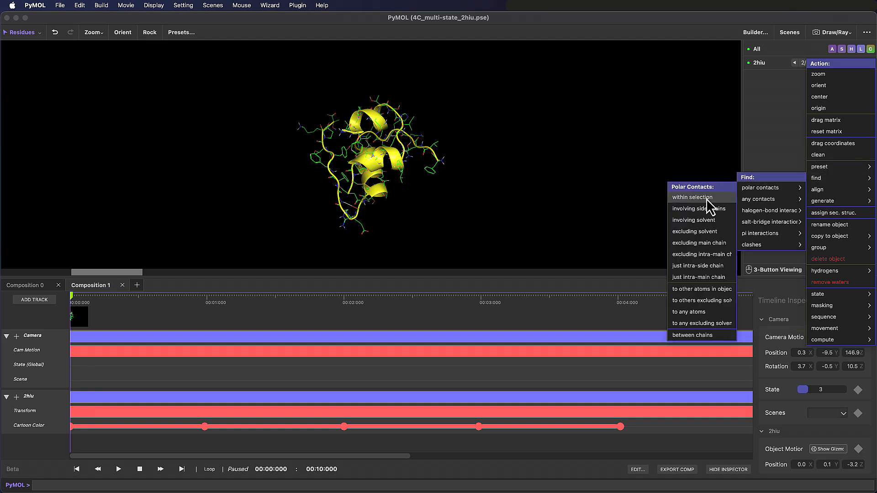
pyautogui.click(692, 197)
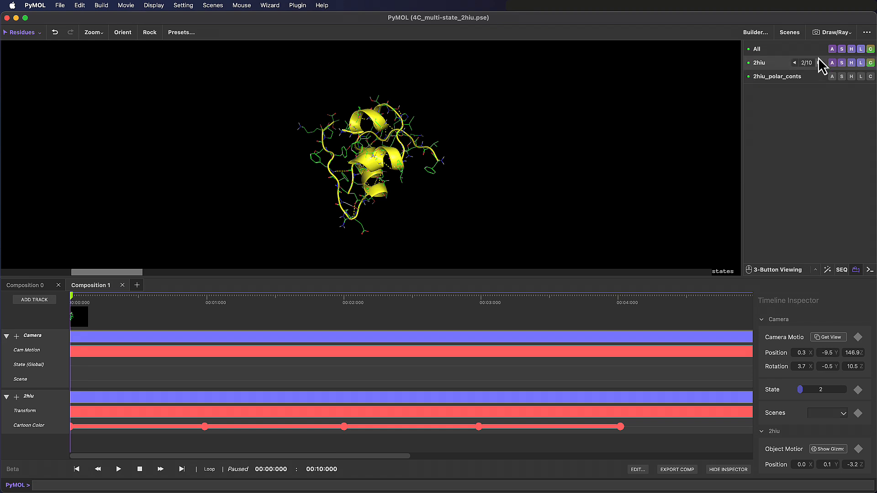
pyautogui.click(817, 63)
pyautogui.click(817, 63)
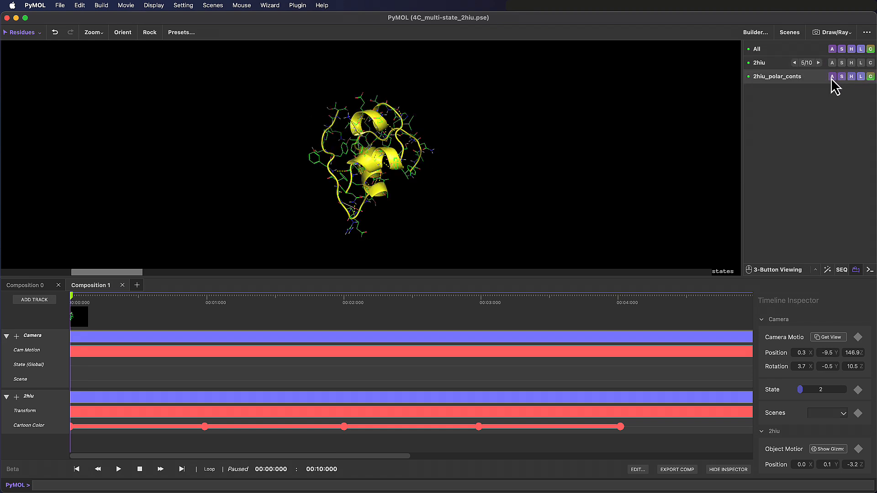
# Delete the 2hiu_polar_conts object and switch 2hiu from its own state to the global frames.
pyautogui.click(832, 77)
pyautogui.click(829, 172)
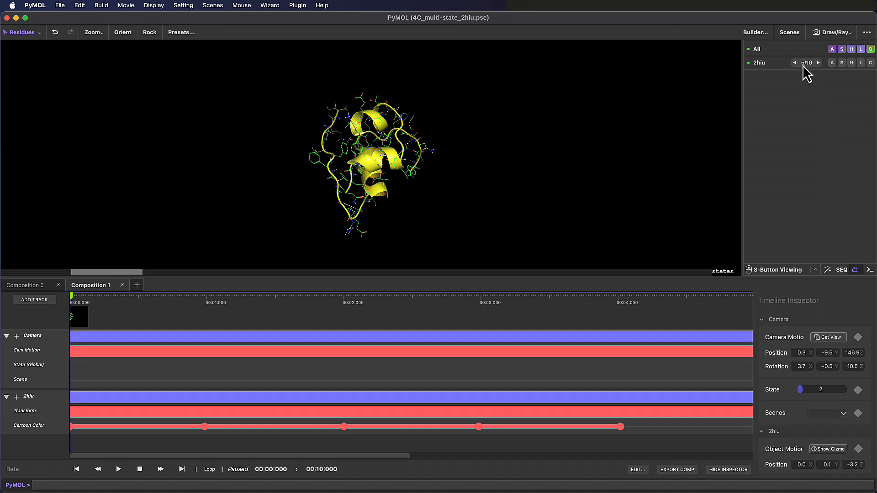
pyautogui.click(804, 65)
pyautogui.click(809, 72)
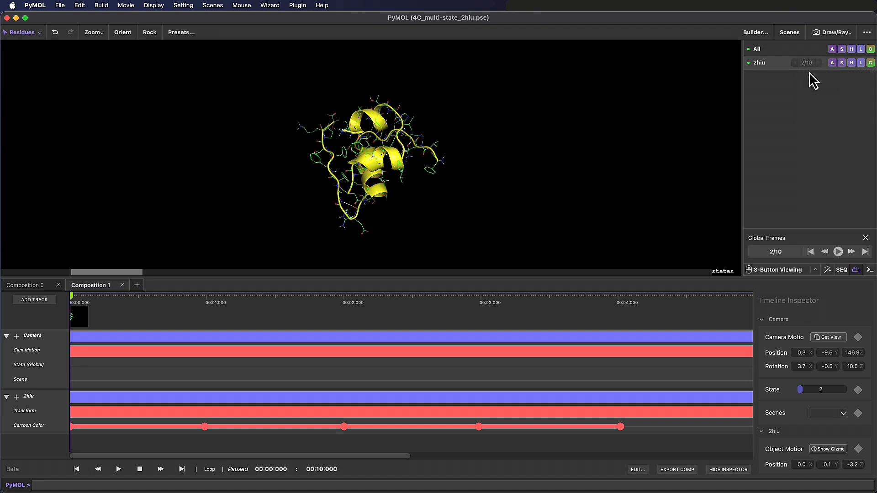
# Find the polar contacts within the 2hiu selection.
pyautogui.click(831, 62)
pyautogui.moveTo(822, 178)
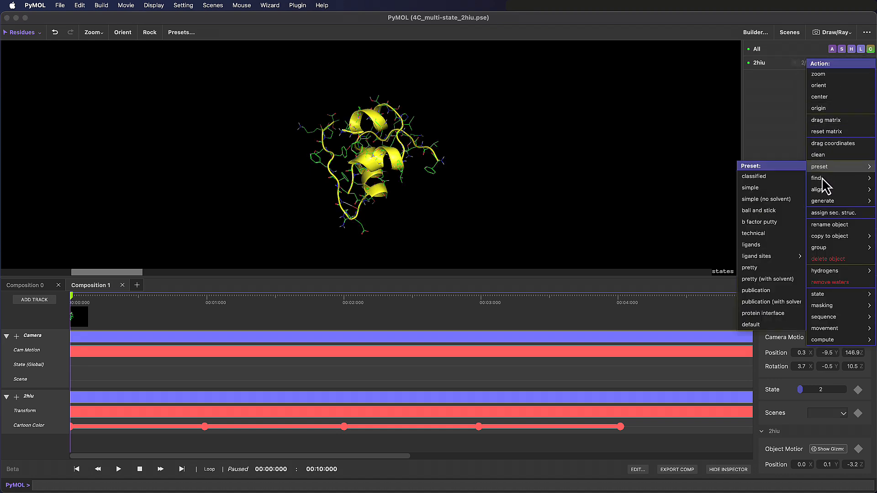
pyautogui.moveTo(778, 194)
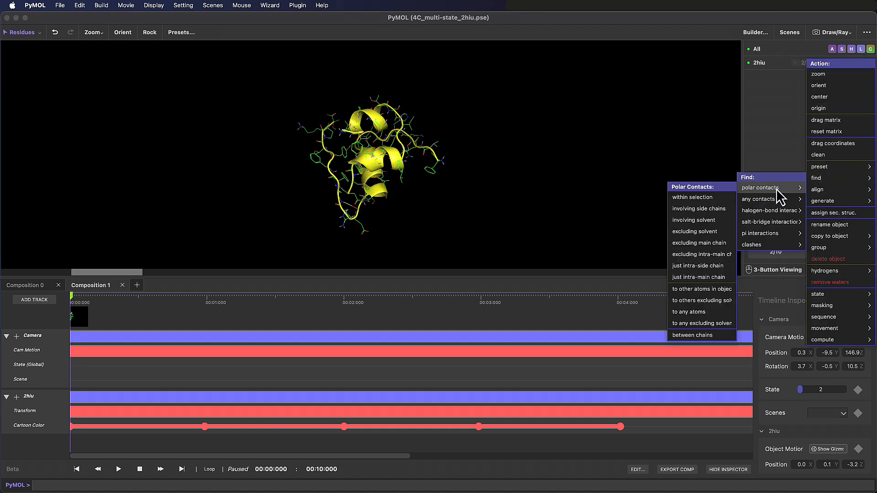
pyautogui.click(710, 201)
# Step through the global frames up to frame 10 to check how the polar contacts follow the 2hiu states.
pyautogui.click(851, 251)
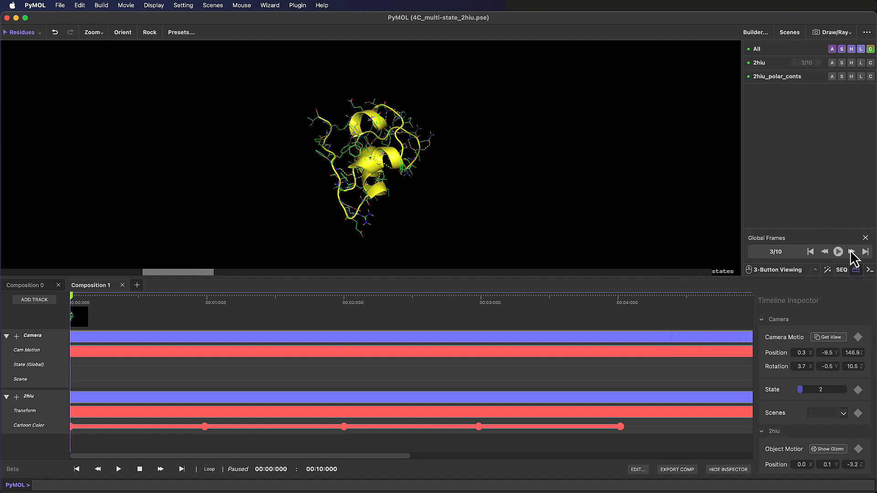
pyautogui.click(851, 252)
pyautogui.click(851, 251)
pyautogui.click(851, 252)
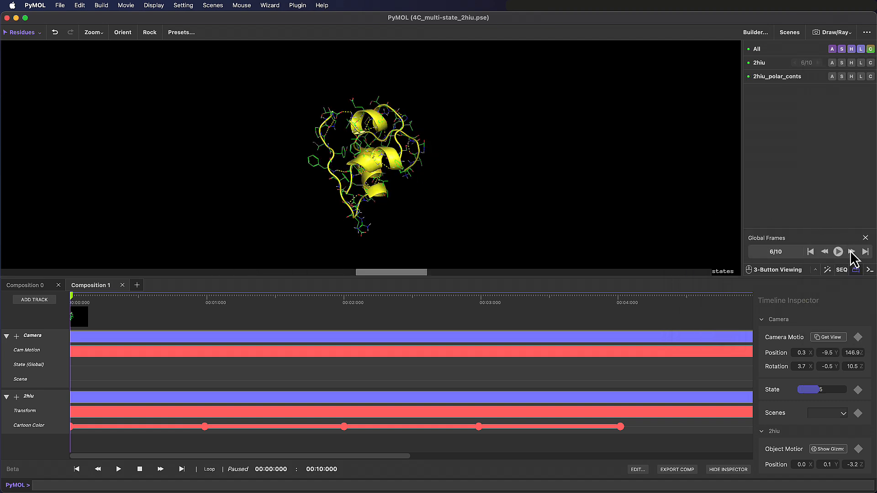
pyautogui.click(851, 252)
pyautogui.click(851, 252)
pyautogui.click(851, 252)
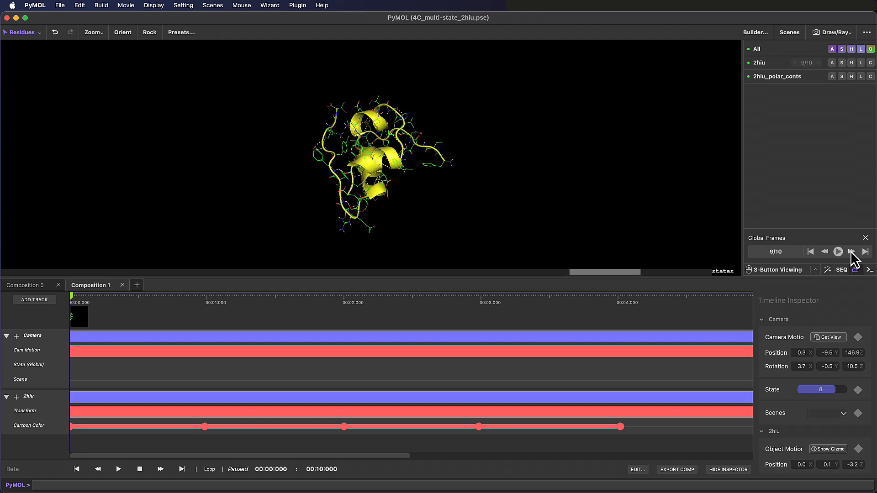
pyautogui.click(851, 251)
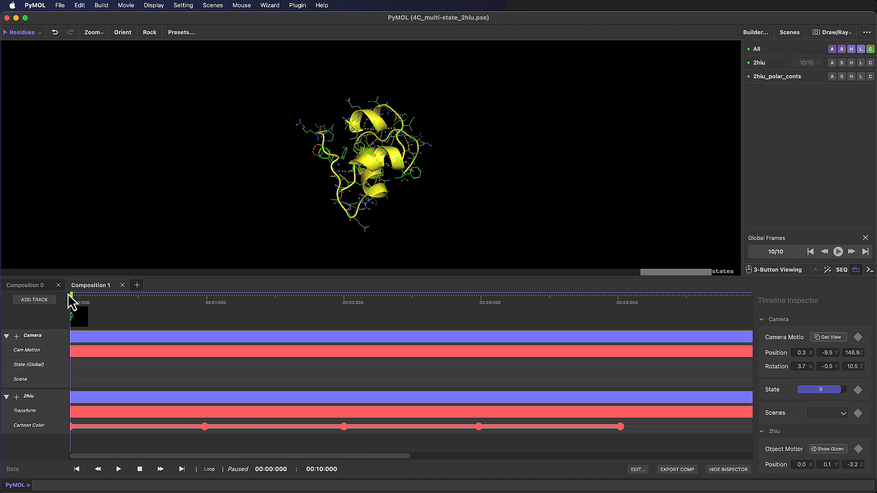
# Store a single state loop over states 1 to 10 with duration 5 on the global State track, and preview the playback.
pyautogui.rightClick(71, 367)
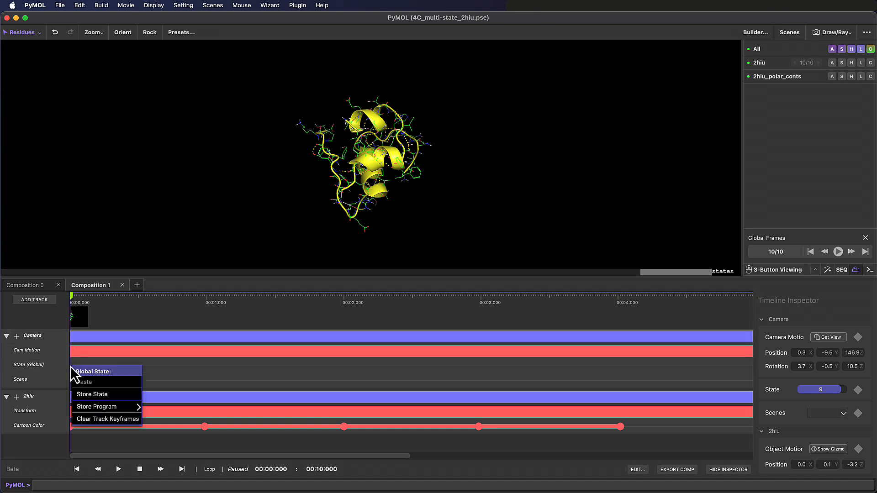
pyautogui.click(70, 368)
pyautogui.rightClick(70, 368)
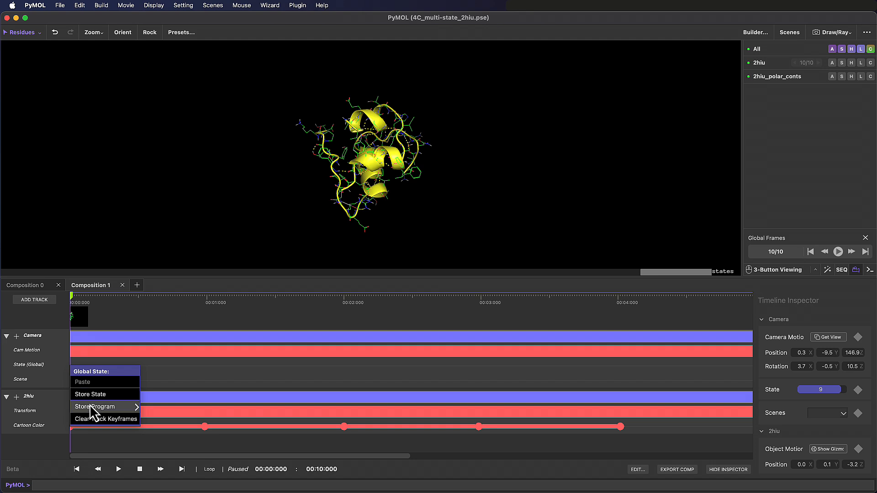
pyautogui.moveTo(131, 410)
pyautogui.click(161, 416)
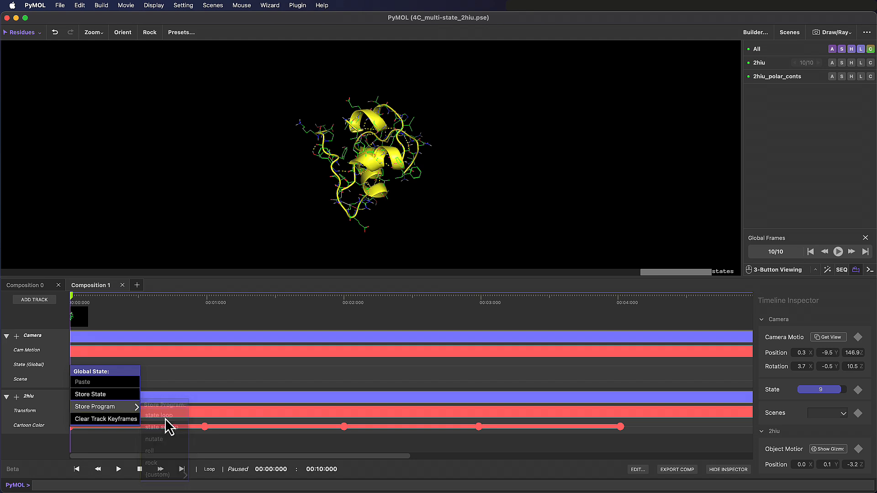
pyautogui.doubleClick(415, 283)
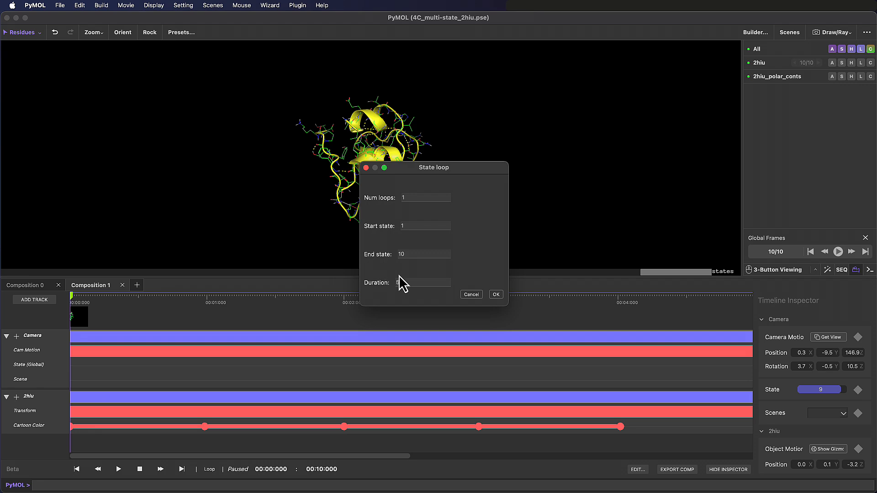
pyautogui.write('5')
pyautogui.click(496, 295)
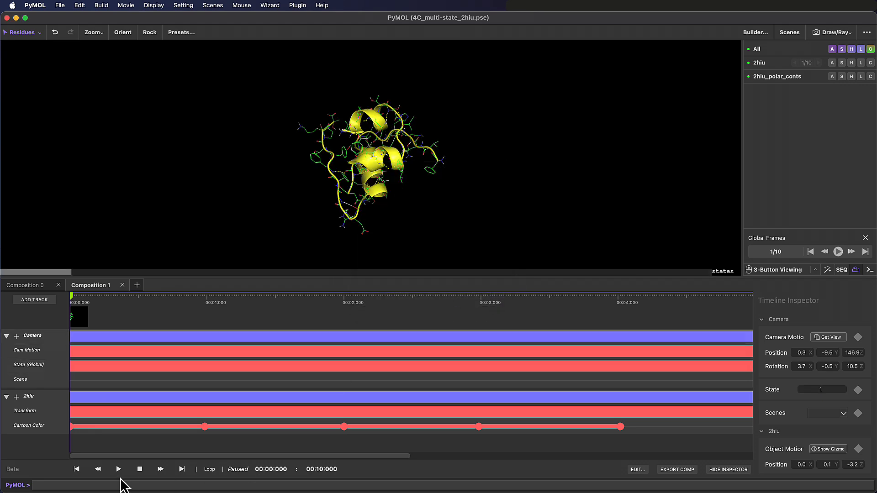
pyautogui.click(119, 469)
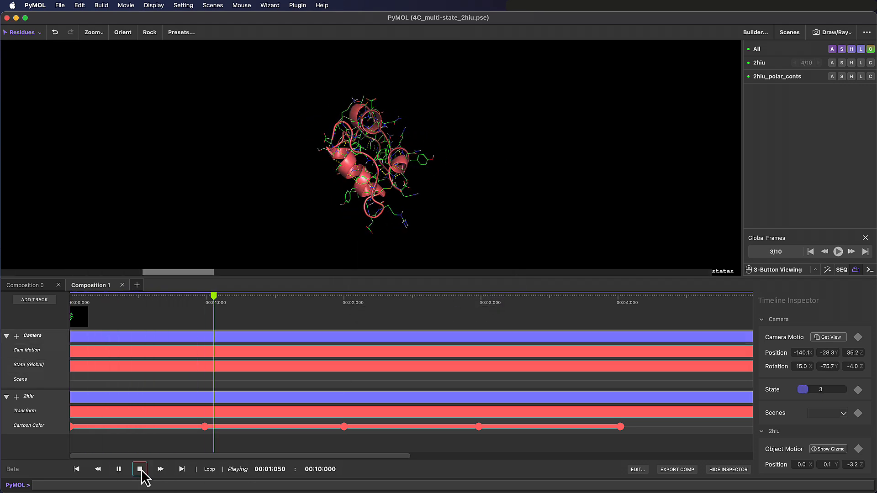
pyautogui.click(141, 469)
# Set the duration of the state loop on the 2hiu Transform track to 5 and preview the composition from the start.
pyautogui.click(108, 413)
pyautogui.rightClick(107, 413)
pyautogui.click(132, 451)
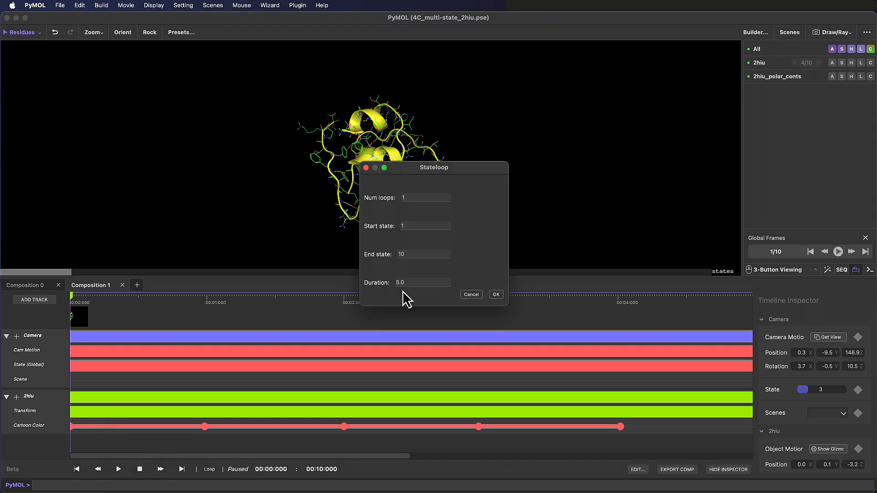
pyautogui.doubleClick(398, 282)
pyautogui.write('5')
pyautogui.click(496, 295)
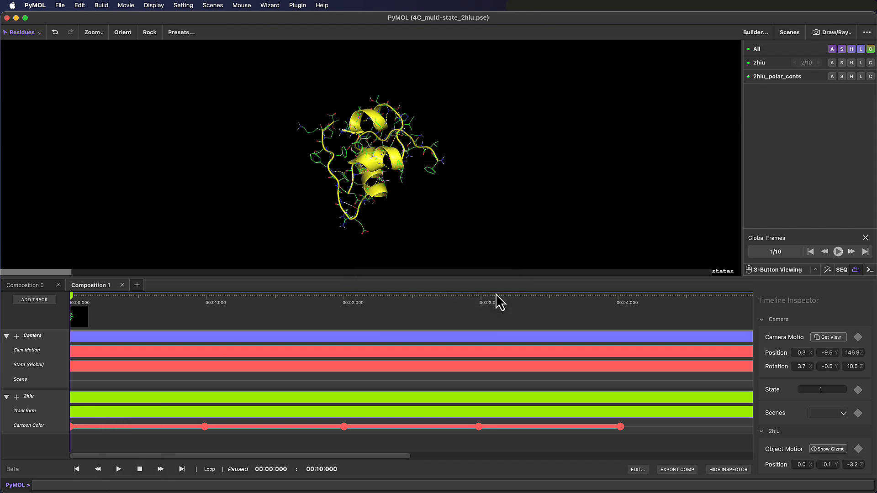
pyautogui.click(73, 299)
pyautogui.click(119, 470)
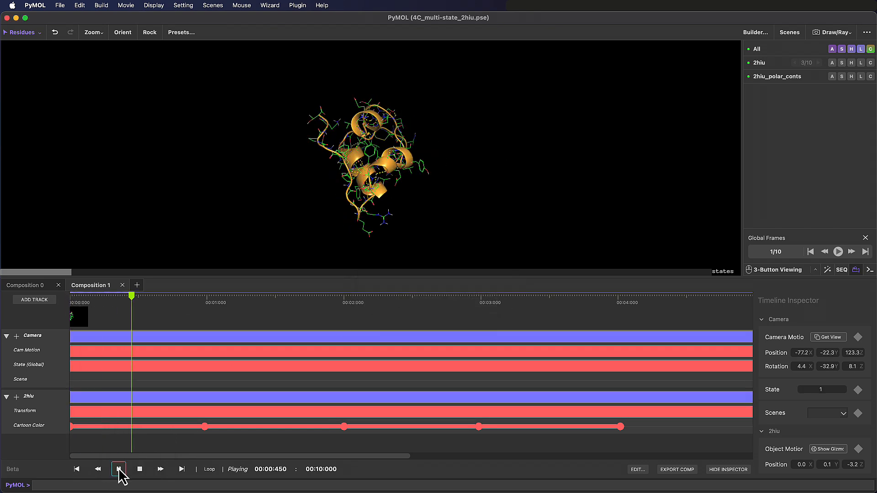
pyautogui.click(139, 469)
# Replace the 2hiu Transform track's program with one state loop over states 1 to 10 with duration 5, and play the composition.
pyautogui.click(113, 412)
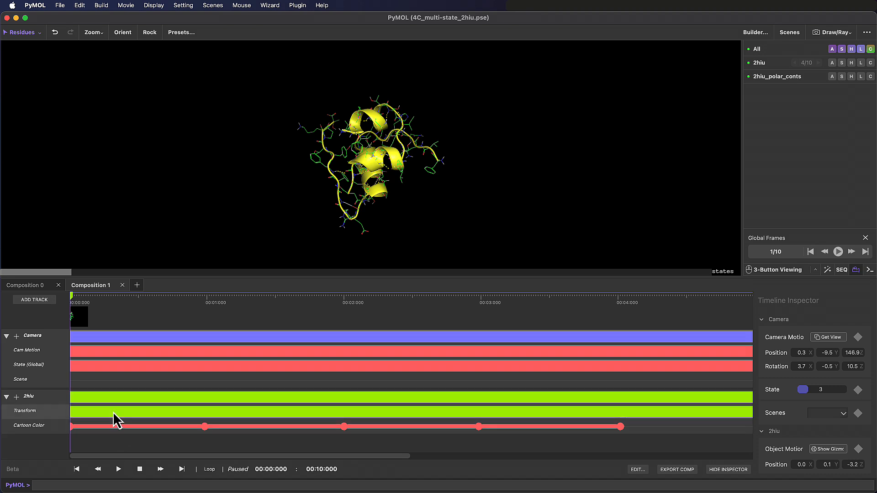
pyautogui.press('Delete')
pyautogui.rightClick(73, 412)
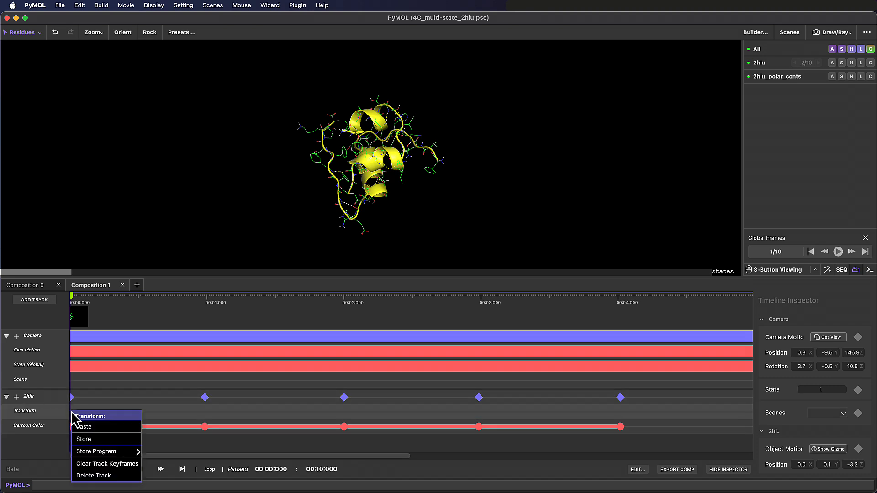
pyautogui.moveTo(123, 452)
pyautogui.click(164, 424)
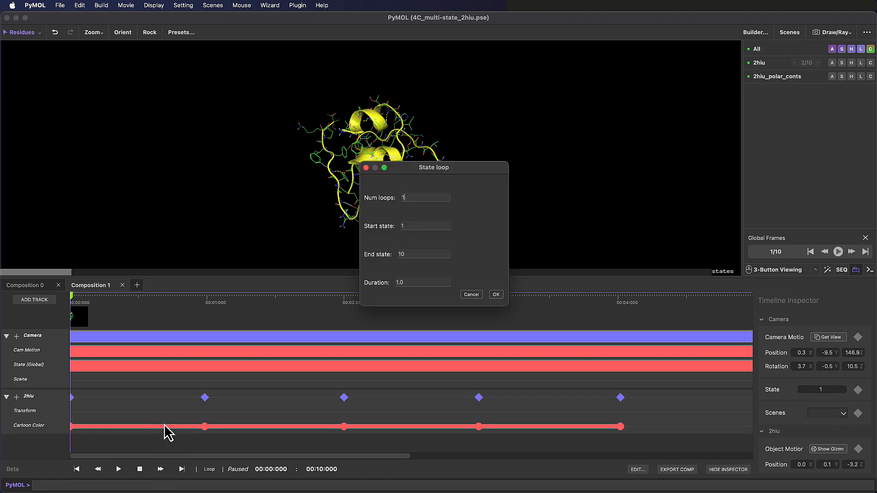
pyautogui.moveTo(409, 282); pyautogui.dragTo(365, 284)
pyautogui.press('BackSpace')
pyautogui.write('5')
pyautogui.click(496, 295)
pyautogui.click(118, 469)
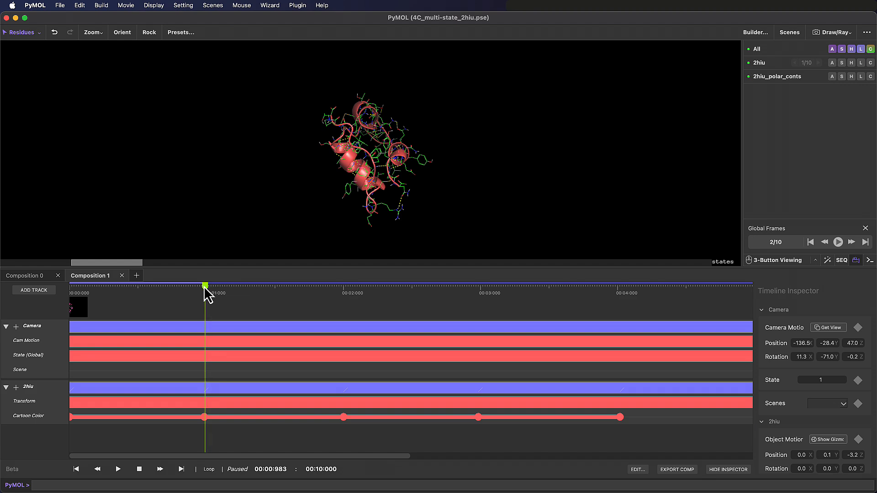
# Return the composition to its start and hide both the 2hiu_polar_conts object and the wire representation of 2hiu.
pyautogui.moveTo(204, 293); pyautogui.dragTo(66, 297)
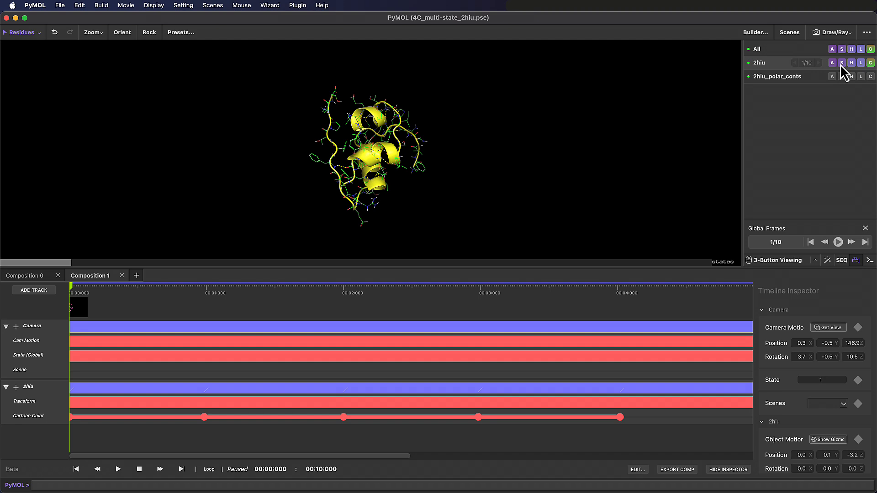
pyautogui.click(815, 78)
pyautogui.click(850, 64)
pyautogui.click(832, 92)
# Show the mesh representation on 2hiu and store the view as the first scene.
pyautogui.click(841, 63)
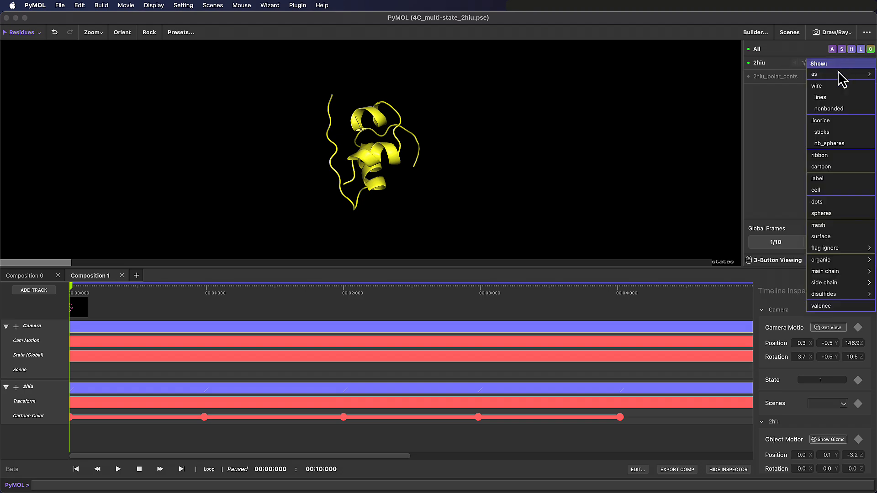
pyautogui.click(835, 226)
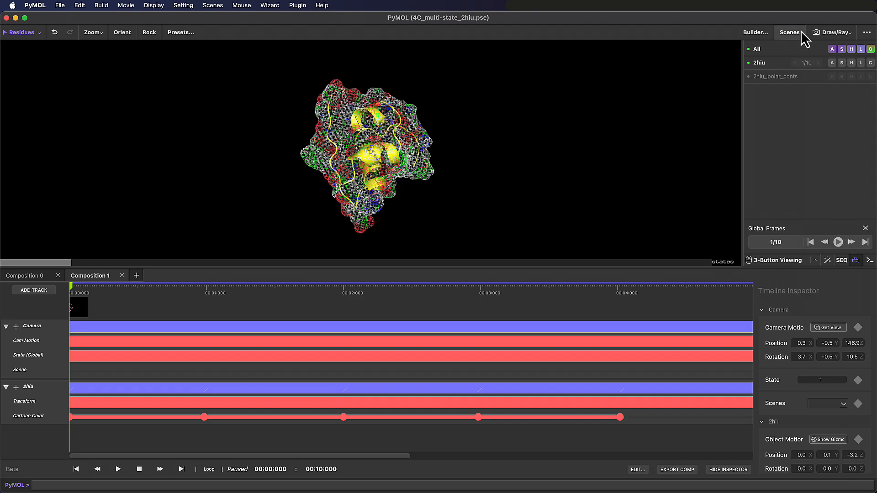
pyautogui.click(800, 32)
pyautogui.click(57, 89)
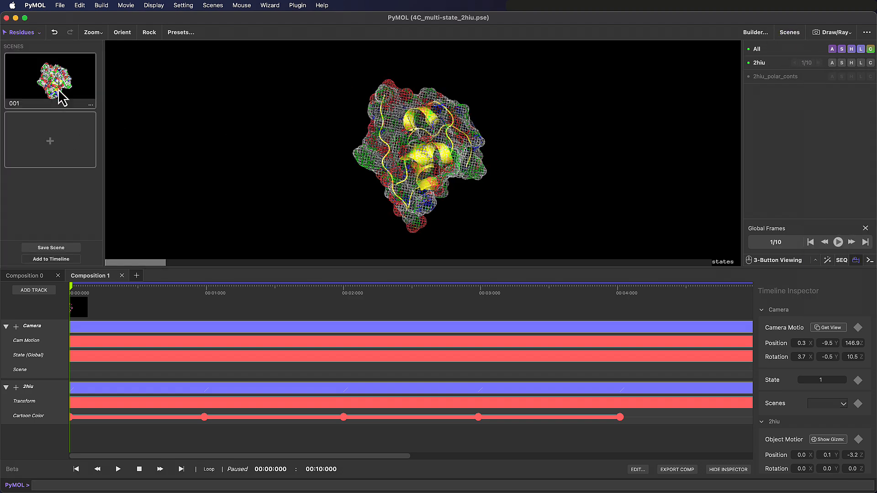
# At the one-second mark, replace the mesh representation of 2hiu with sticks.
pyautogui.click(204, 287)
pyautogui.click(851, 63)
pyautogui.click(828, 213)
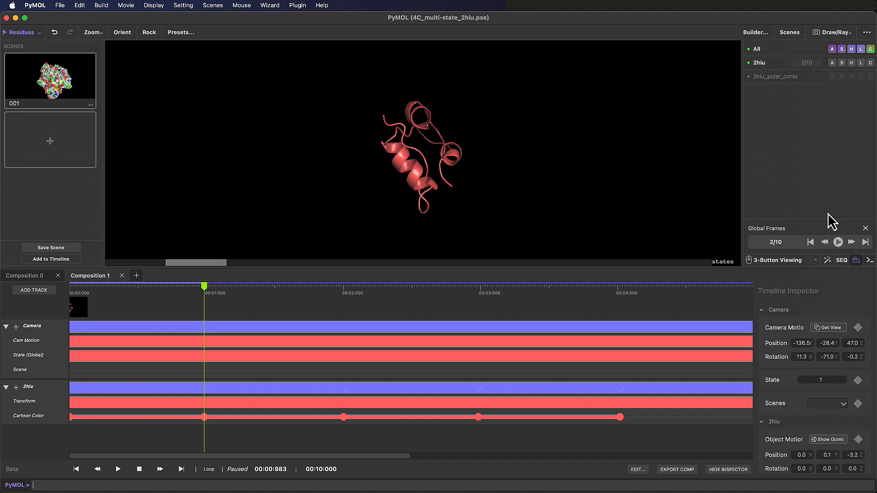
pyautogui.click(842, 63)
pyautogui.click(828, 131)
# Color 2hiu by element with pink carbons and replace its cartoon with the ribbon representation.
pyautogui.click(870, 63)
pyautogui.moveTo(840, 74)
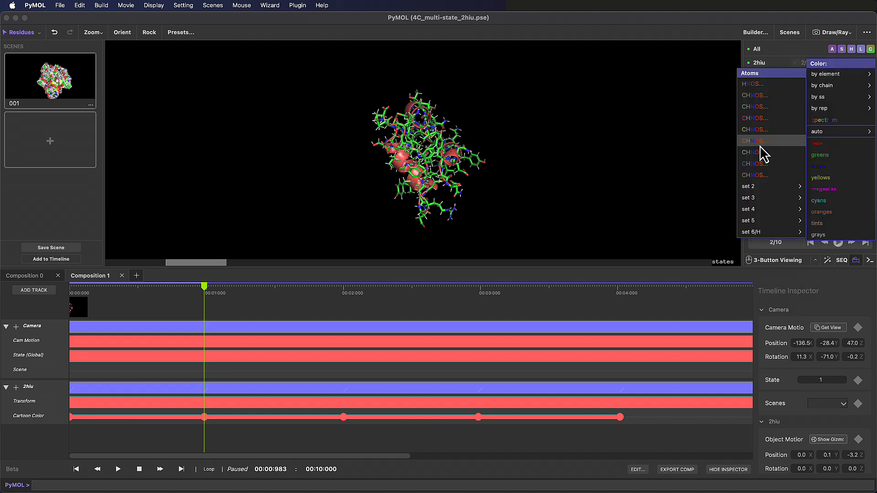
pyautogui.click(760, 143)
pyautogui.click(850, 64)
pyautogui.click(828, 166)
pyautogui.click(842, 65)
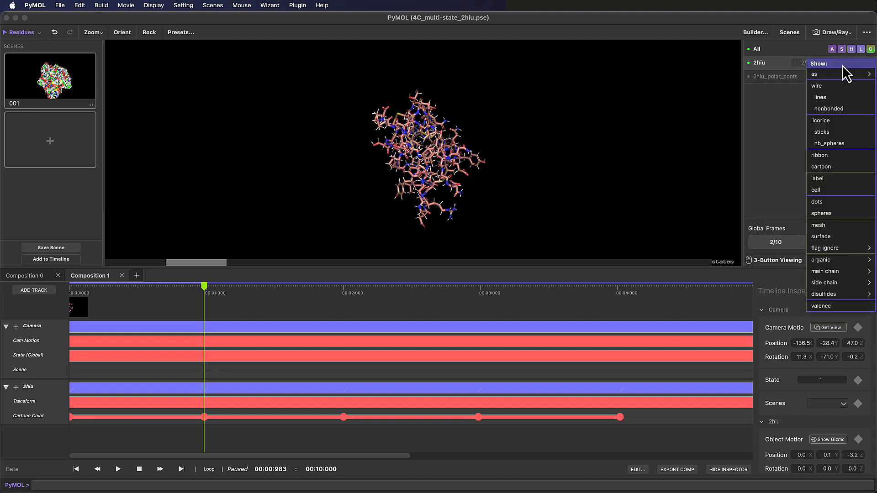
pyautogui.click(807, 150)
# Hide the nonpolar hydrogens of 2hiu and store the stick view as a second scene.
pyautogui.click(850, 64)
pyautogui.moveTo(822, 303)
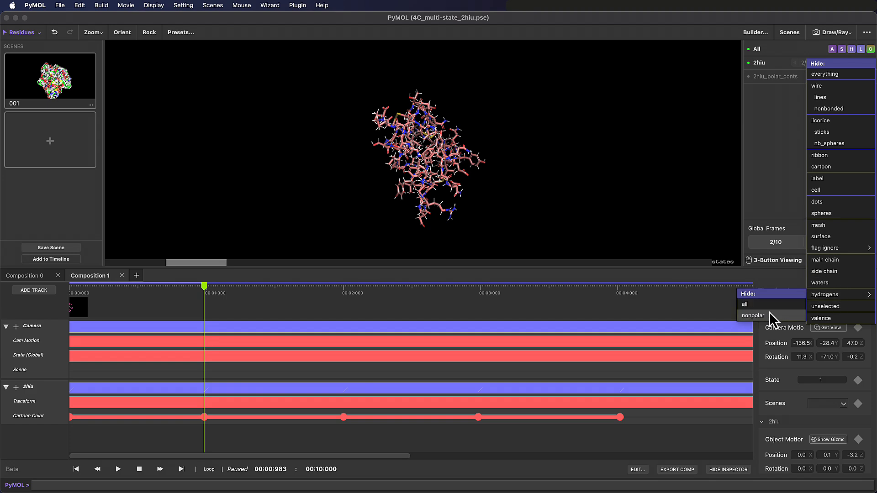
pyautogui.click(769, 312)
pyautogui.click(52, 142)
# At the two-second mark, replace the licorice representation of 2hiu with spheres.
pyautogui.moveTo(204, 286); pyautogui.dragTo(343, 286)
pyautogui.click(851, 64)
pyautogui.click(851, 120)
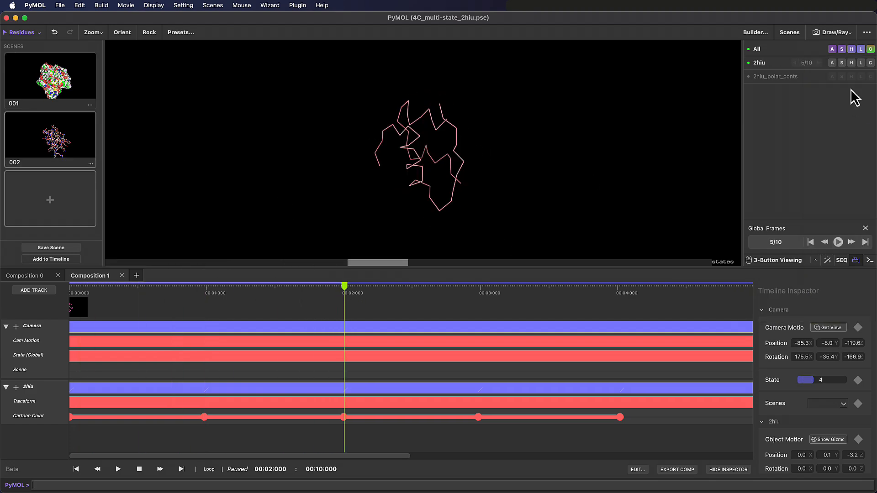
pyautogui.click(841, 62)
pyautogui.click(852, 111)
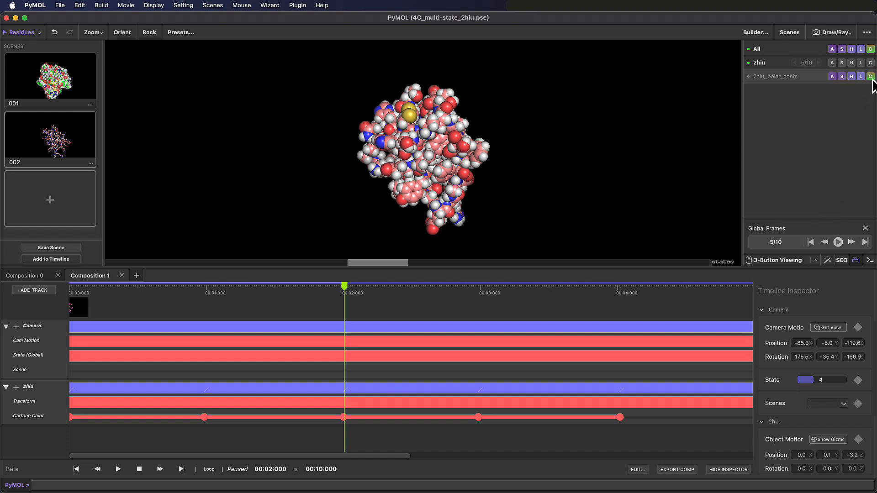
# Color 2hiu by element with slate-blue carbons and store the sphere view as a third scene.
pyautogui.click(870, 62)
pyautogui.moveTo(818, 74)
pyautogui.click(769, 163)
pyautogui.click(50, 199)
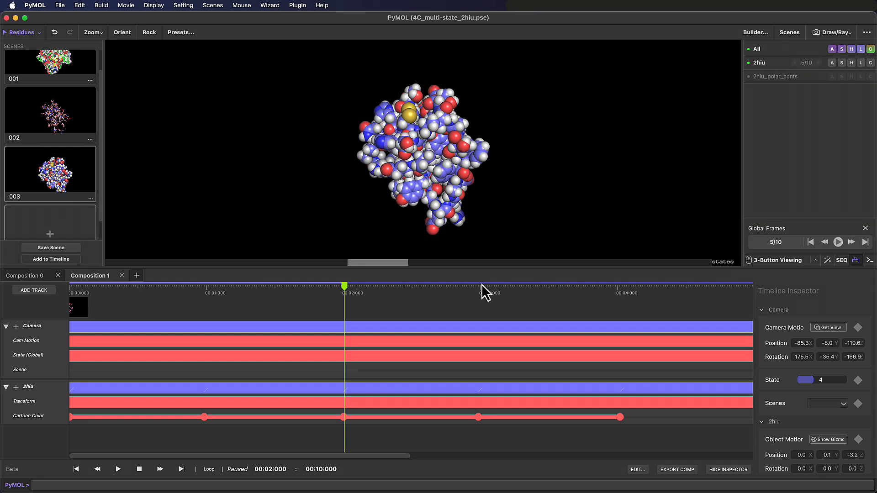
# At the three-second mark, hide the spheres and ribbon of 2hiu and show its cartoon instead.
pyautogui.click(482, 289)
pyautogui.click(851, 63)
pyautogui.click(843, 213)
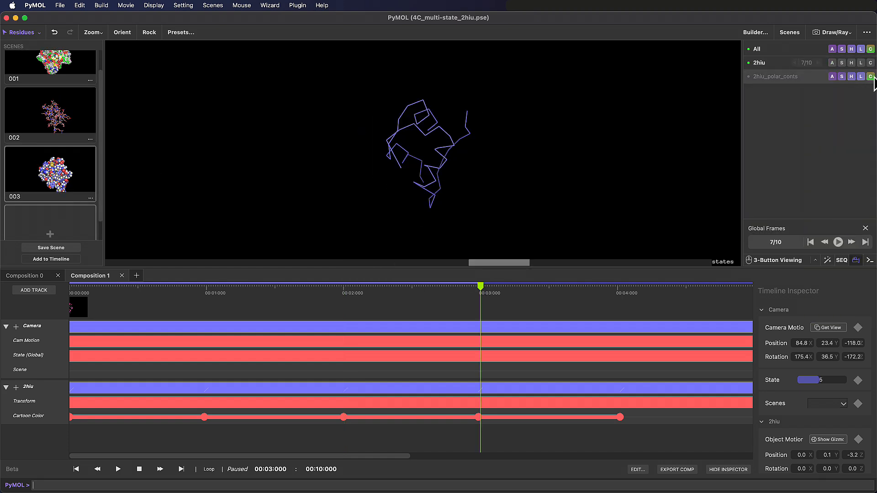
pyautogui.click(842, 62)
pyautogui.click(845, 169)
pyautogui.click(851, 62)
pyautogui.click(828, 156)
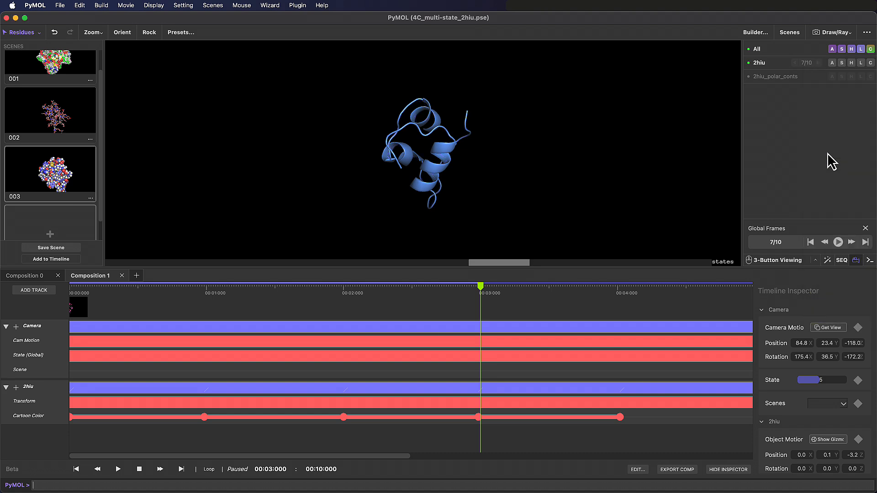
# Show the wire representation on 2hiu and hide its nonpolar hydrogens.
pyautogui.click(842, 63)
pyautogui.click(845, 87)
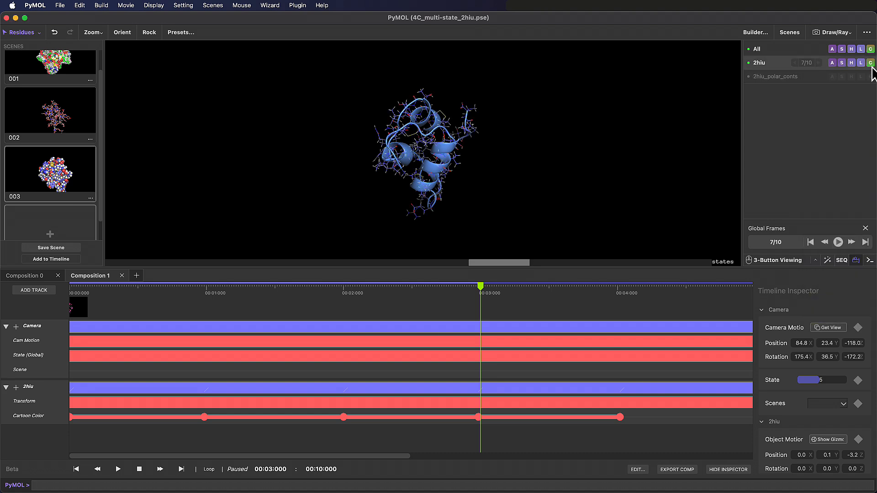
pyautogui.click(851, 62)
pyautogui.moveTo(824, 295)
# Recolor all of 2hiu a uniform slate blue and store the cartoon and wire view as a fourth scene.
pyautogui.click(870, 64)
pyautogui.click(854, 102)
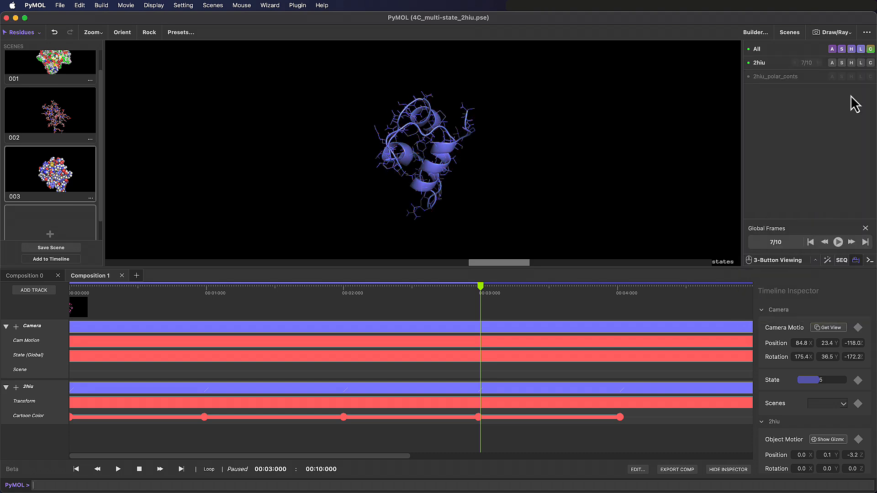
pyautogui.click(61, 212)
# At the four-second mark, show the polar contacts, color 2hiu by element with green carbons, and store the view as a fifth scene.
pyautogui.click(808, 77)
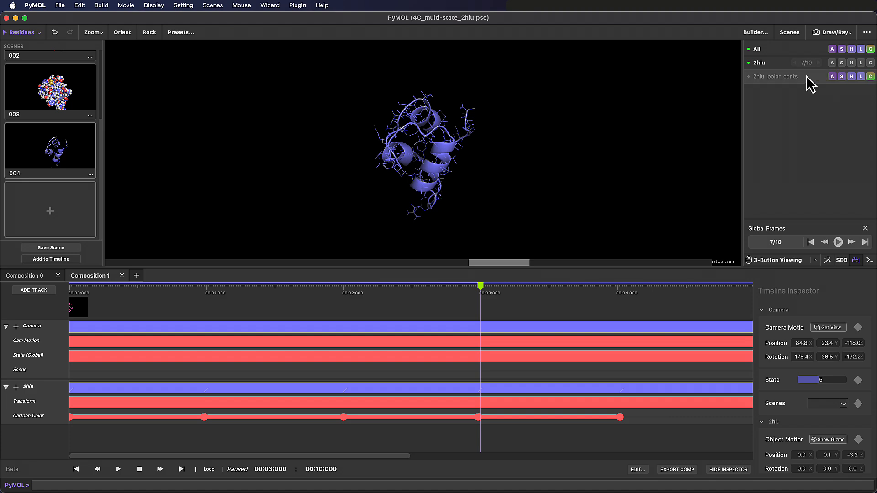
pyautogui.click(585, 287)
pyautogui.click(620, 287)
pyautogui.click(870, 63)
pyautogui.click(797, 98)
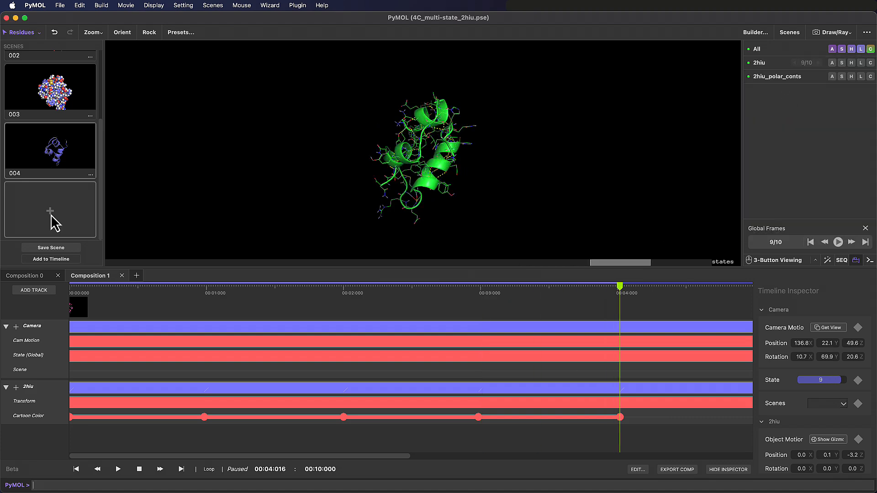
pyautogui.click(51, 214)
# At the one-second mark, recall scene 002, recolor 2hiu by element with orange carbons, and update the stored scene.
pyautogui.moveTo(622, 289); pyautogui.dragTo(202, 264)
pyautogui.scroll(3, 71, 153)
pyautogui.click(70, 153)
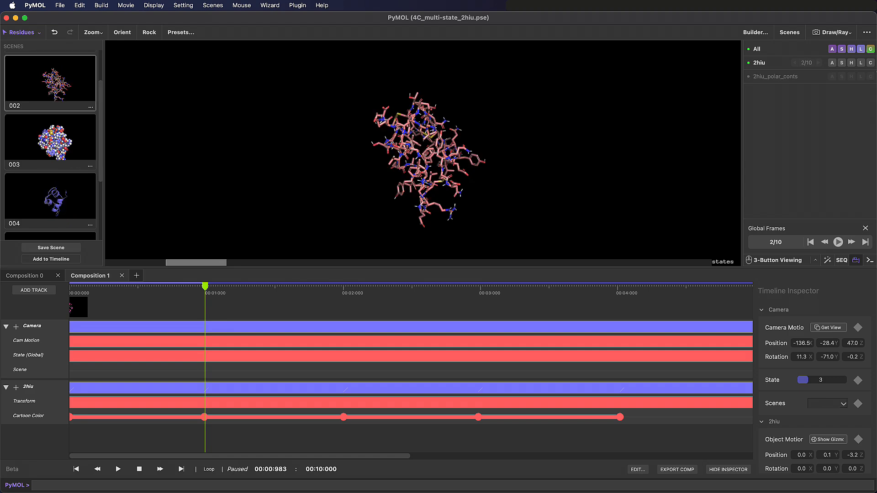
pyautogui.click(869, 63)
pyautogui.moveTo(828, 144)
pyautogui.click(763, 210)
pyautogui.click(869, 63)
pyautogui.moveTo(837, 77)
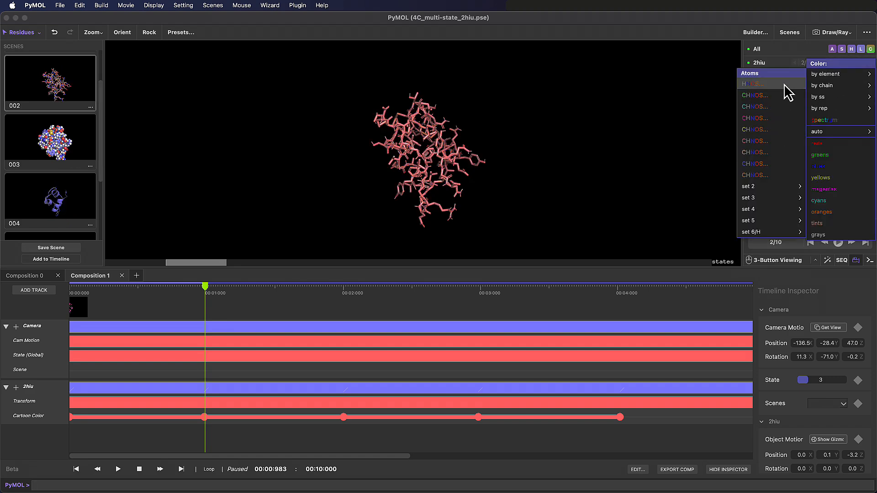
pyautogui.click(776, 176)
pyautogui.click(90, 105)
pyautogui.click(112, 136)
# Add scene 001 to the timeline at the start and scene 002 at the one-second mark.
pyautogui.moveTo(204, 287); pyautogui.dragTo(69, 287)
pyautogui.scroll(3, 53, 127)
pyautogui.click(64, 97)
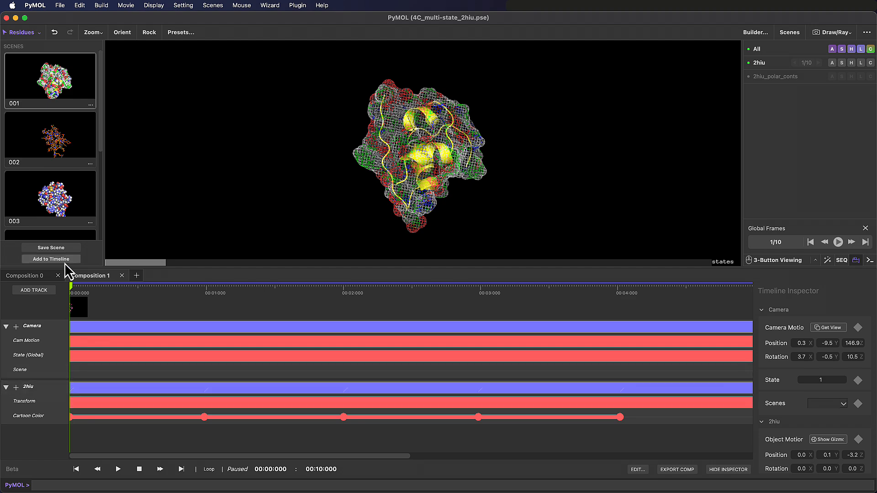
pyautogui.click(65, 262)
pyautogui.click(205, 288)
pyautogui.click(65, 149)
pyautogui.click(50, 259)
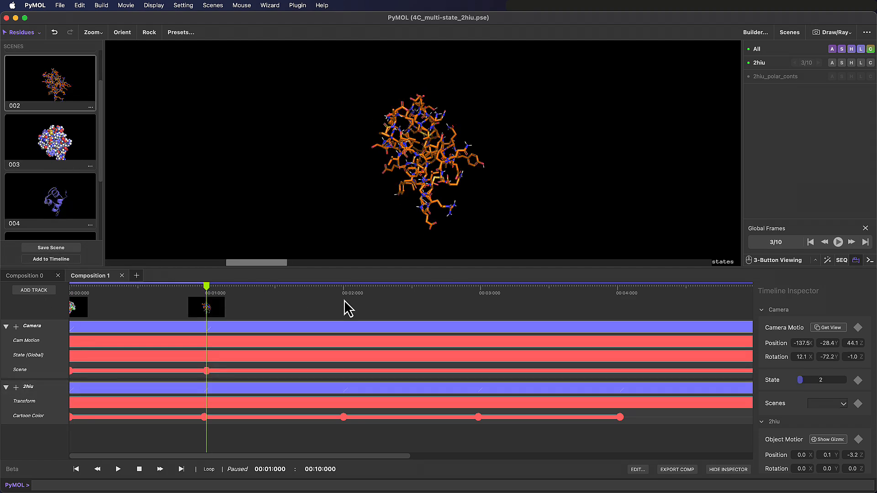
# Add scene 003 to the timeline at the two-second mark and scene 004 at the three-second mark.
pyautogui.click(343, 287)
pyautogui.click(54, 139)
pyautogui.click(51, 259)
pyautogui.click(478, 288)
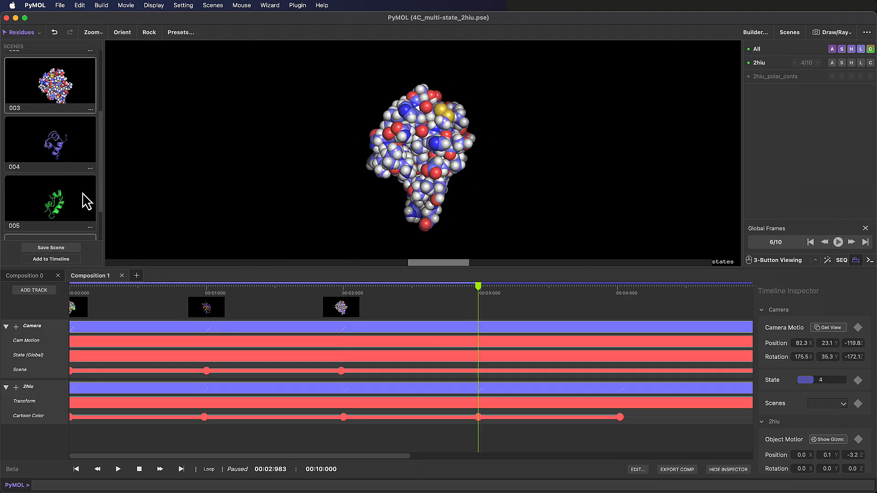
pyautogui.click(61, 160)
pyautogui.click(50, 258)
# Add scene 005 to the timeline at the four-second mark and play the composition from the start.
pyautogui.click(617, 288)
pyautogui.click(69, 192)
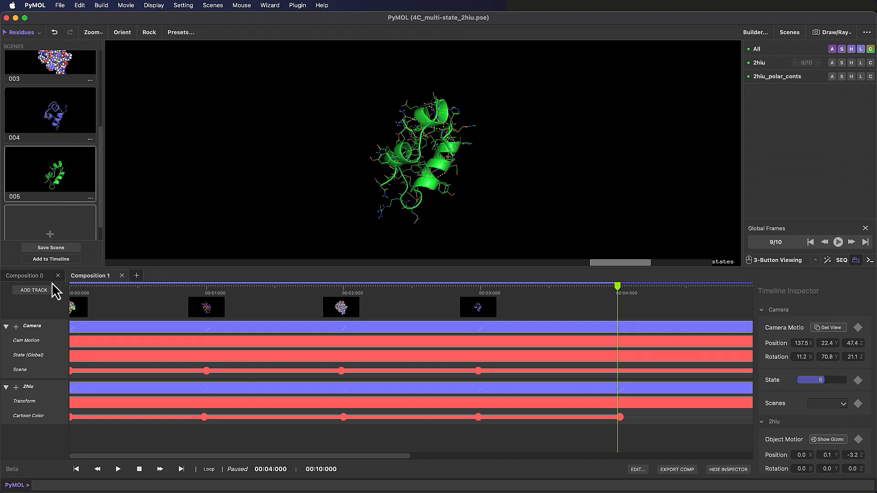
pyautogui.click(51, 259)
pyautogui.click(76, 469)
pyautogui.click(118, 469)
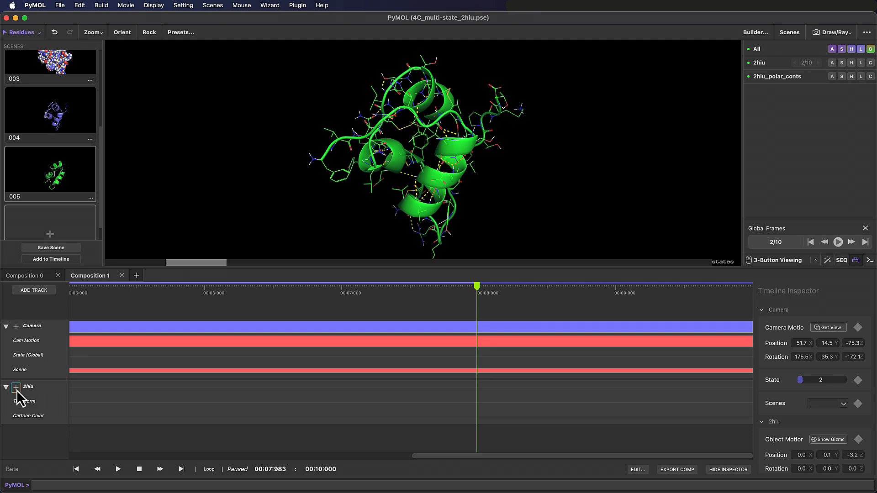
# Add a Sphere Transparency setting track to 2hiu.
pyautogui.click(16, 387)
pyautogui.click(25, 375)
pyautogui.click(429, 233)
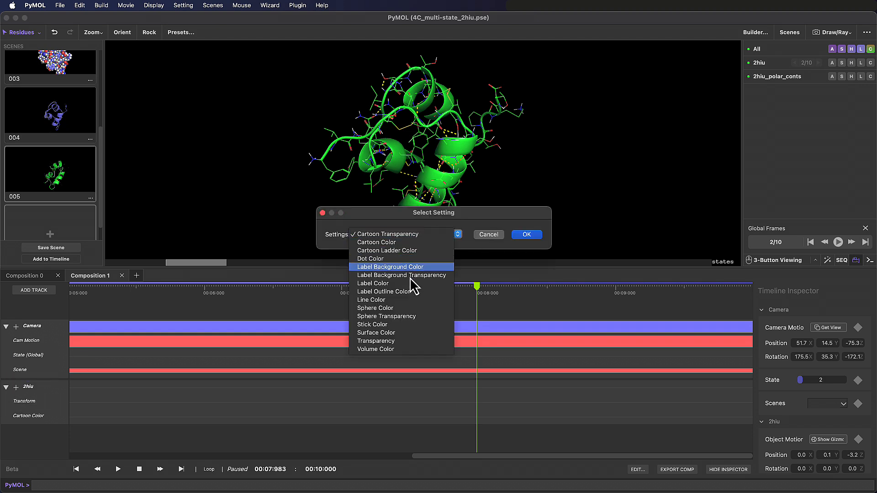
pyautogui.click(410, 318)
pyautogui.click(526, 235)
# At the two-second mark, adjust the sphere transparency of 2hiu and keyframe it.
pyautogui.moveTo(451, 456); pyautogui.dragTo(123, 456)
pyautogui.click(324, 287)
pyautogui.scroll(-3, 820, 401)
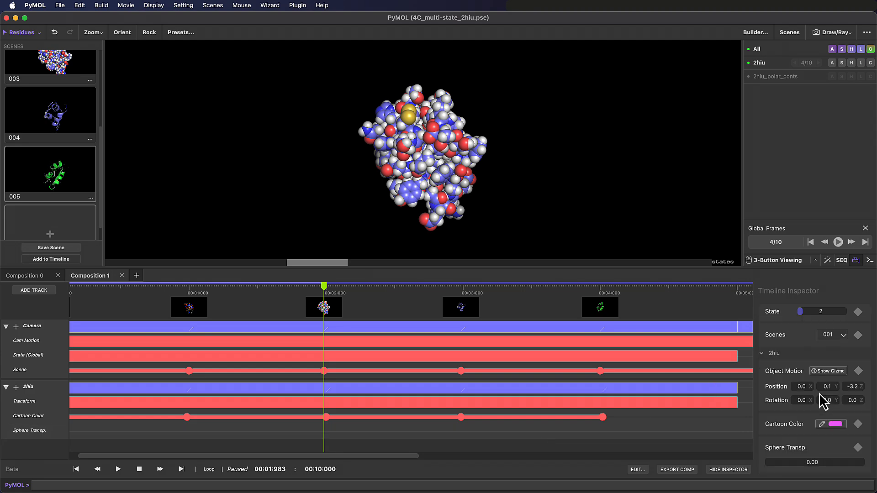
pyautogui.moveTo(775, 462); pyautogui.dragTo(776, 462)
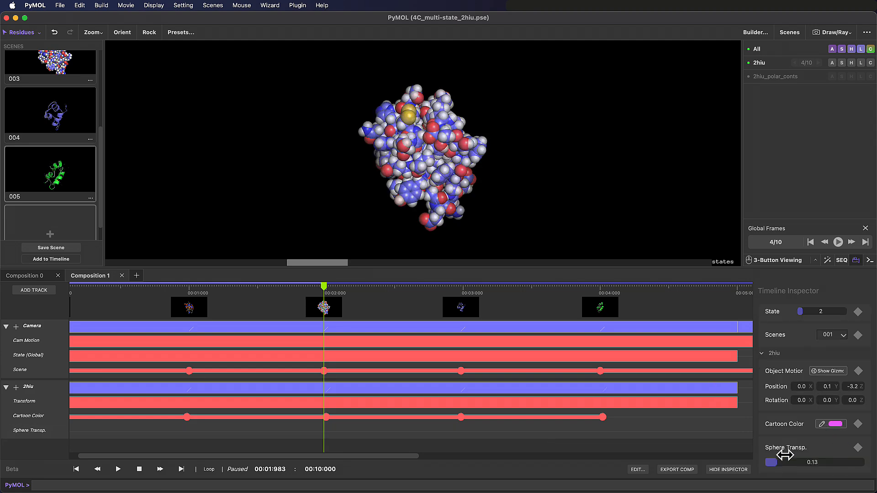
pyautogui.click(857, 448)
pyautogui.click(258, 287)
pyautogui.moveTo(257, 289); pyautogui.dragTo(254, 288)
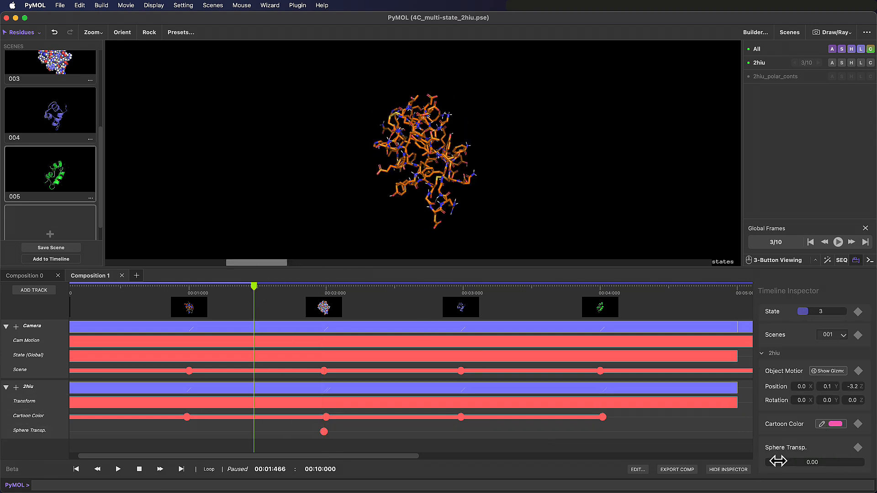
pyautogui.moveTo(778, 462); pyautogui.dragTo(870, 470)
# Keyframe a high sphere transparency on 2hiu at 2.5 seconds and add another transparency keyframe at about 1.5 seconds.
pyautogui.moveTo(254, 288); pyautogui.dragTo(395, 289)
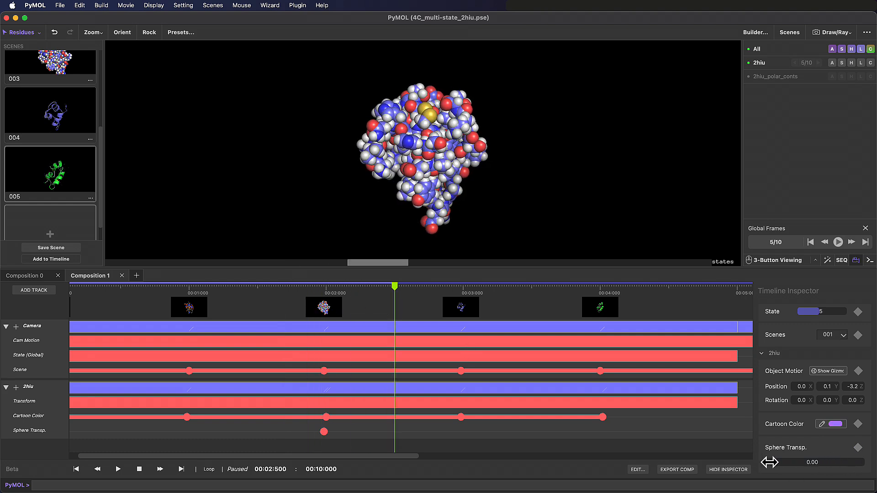
pyautogui.moveTo(772, 462); pyautogui.dragTo(864, 463)
pyautogui.click(857, 448)
pyautogui.moveTo(395, 285); pyautogui.dragTo(260, 287)
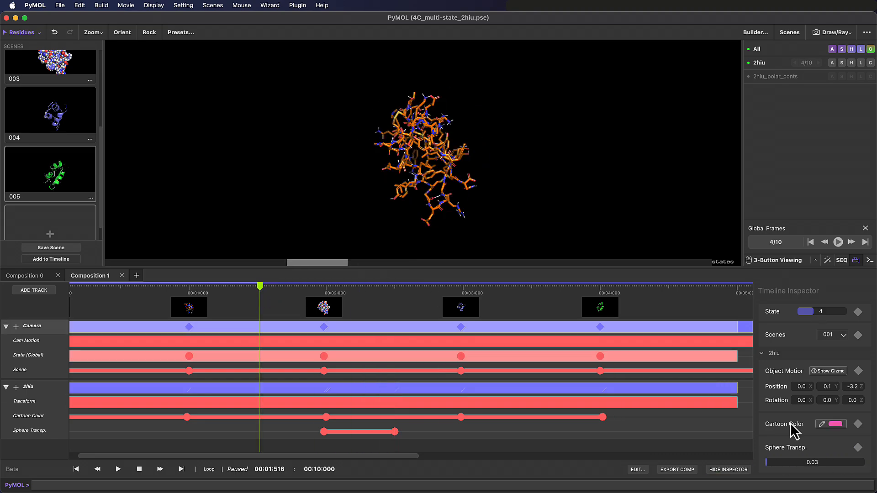
pyautogui.click(857, 448)
# Play the composition from the start, stop playback, and save the session.
pyautogui.click(76, 469)
pyautogui.click(117, 469)
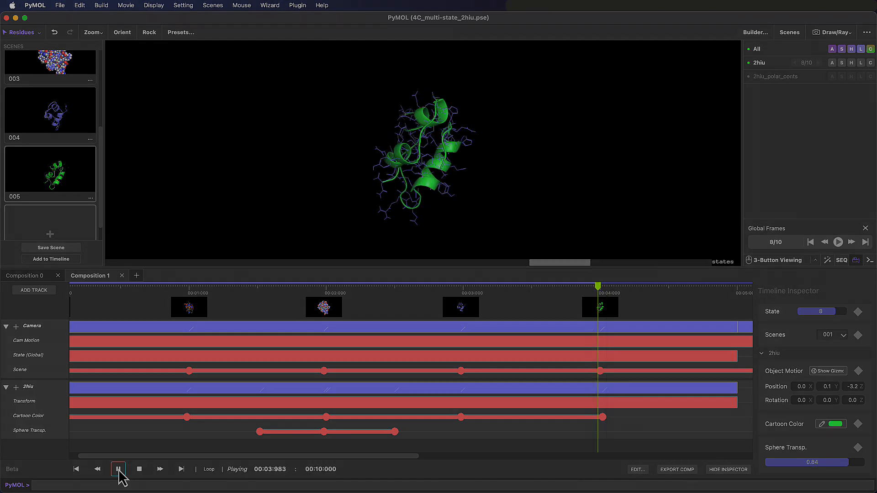
pyautogui.click(139, 469)
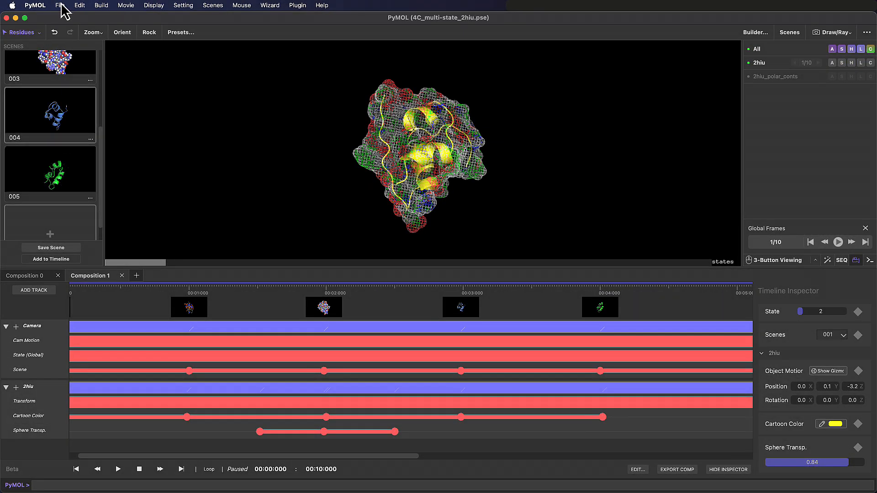
pyautogui.click(60, 5)
pyautogui.click(90, 79)
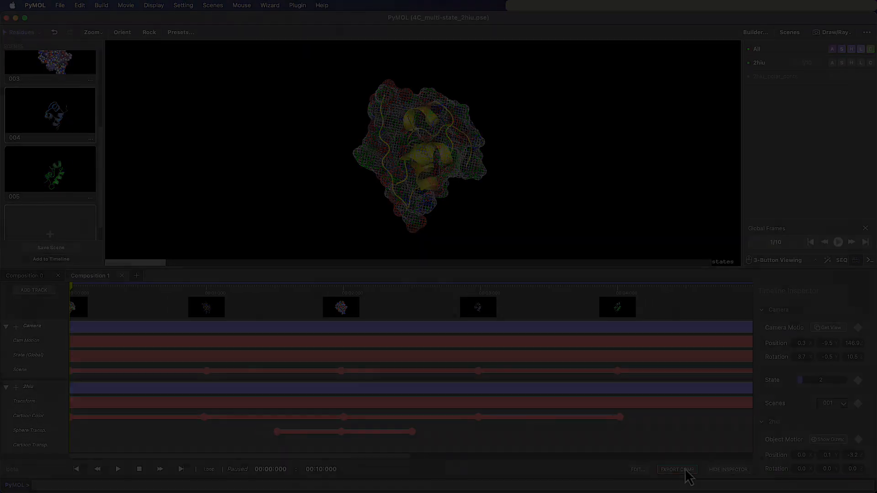
# Export the composition as an MPEG 4 movie with Draw (fast) rendering, named 4C_2hiu_draw_test.
pyautogui.click(676, 470)
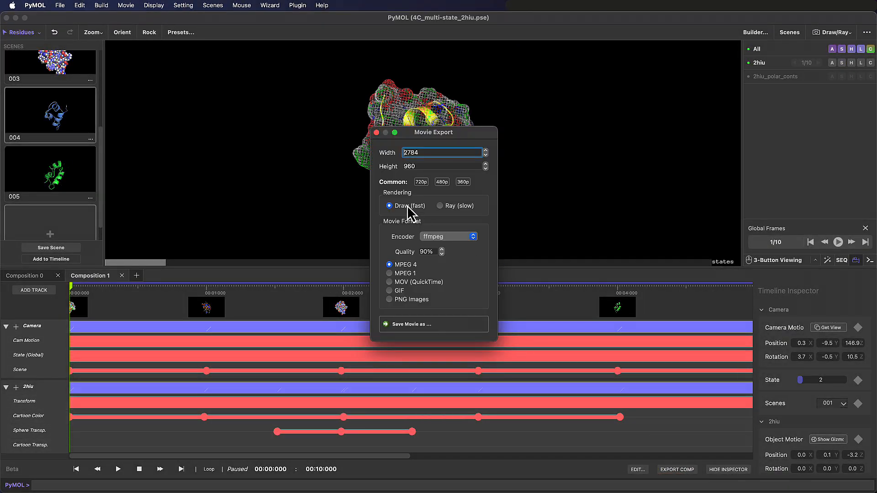
pyautogui.click(465, 324)
pyautogui.write('4C_')
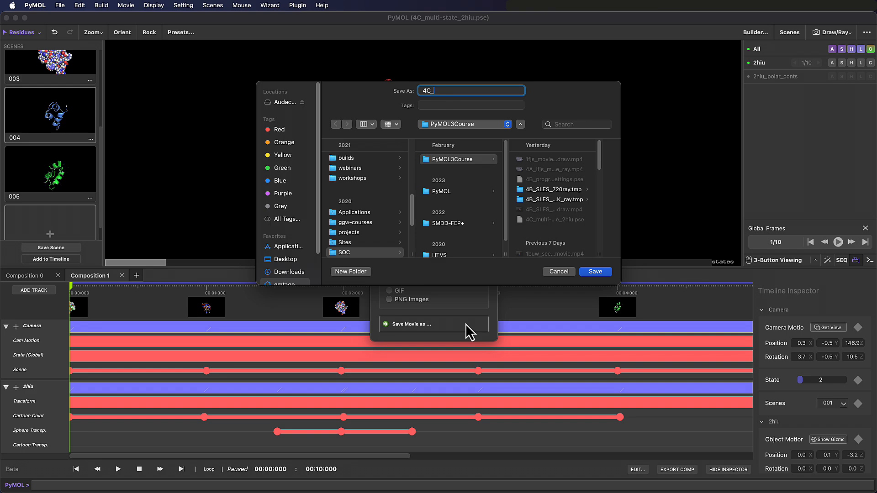
pyautogui.write('2hiu_draw_test')
pyautogui.click(591, 273)
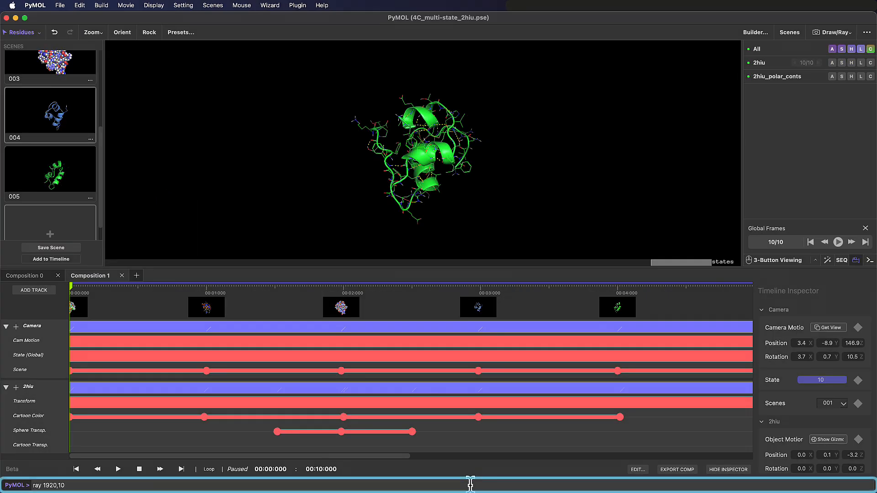
# Ray trace the current frame and the one-second frame at 1920 by 1080 as rendering tests.
pyautogui.write('80')
pyautogui.press('Return')
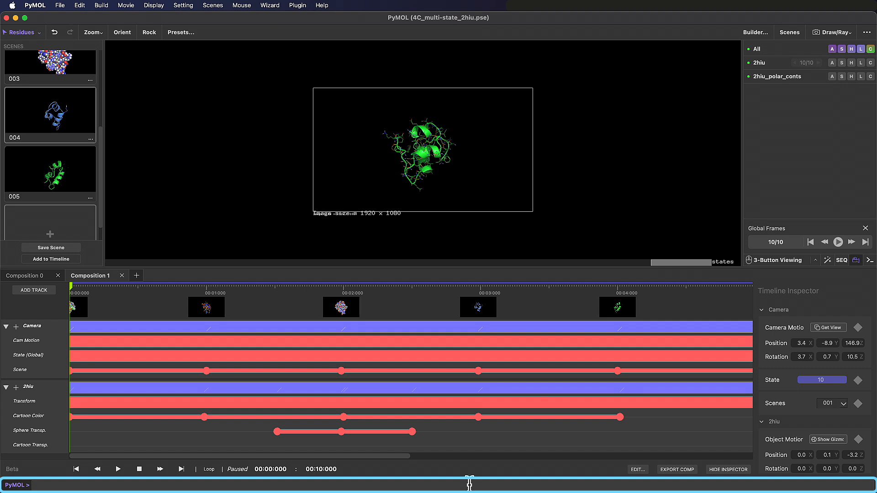
pyautogui.click(207, 287)
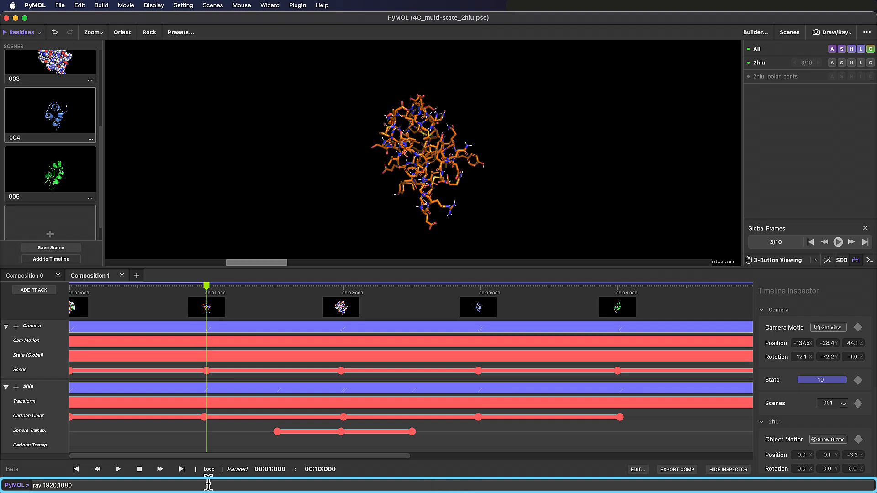
pyautogui.press('Return')
# Go past the two-second mark to just before three seconds and ray trace that frame at 1920 by 1080.
pyautogui.click(343, 287)
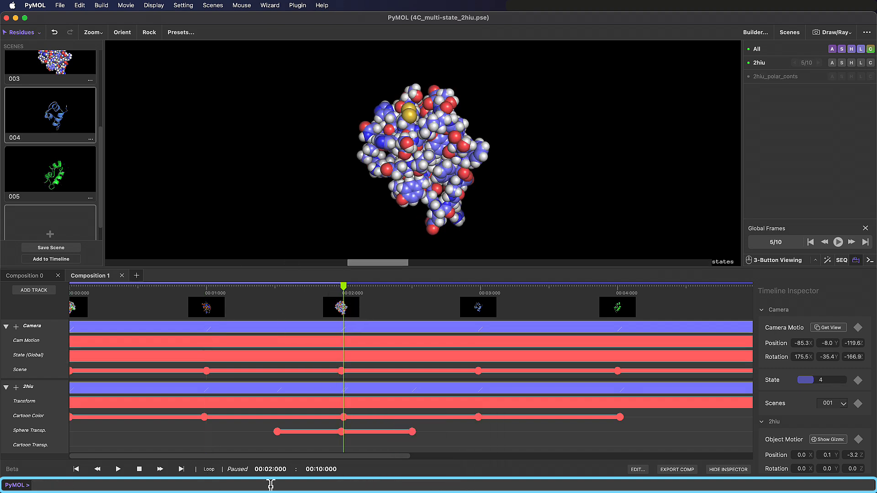
pyautogui.click(474, 292)
pyautogui.click(480, 485)
pyautogui.write('ray 1920,1080')
pyautogui.press('Return')
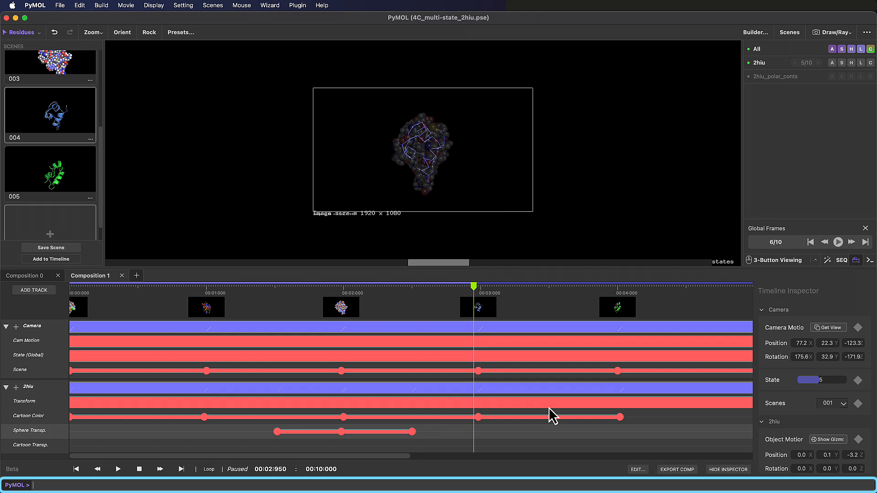
# Ray trace the frames at about four seconds and about 8.1 seconds at 1920 by 1080.
pyautogui.click(613, 292)
pyautogui.click(570, 484)
pyautogui.press('Up')
pyautogui.press('Return')
pyautogui.moveTo(407, 456)
pyautogui.mouseDown()
pyautogui.moveTo(458, 464)
pyautogui.moveTo(685, 461)
pyautogui.mouseUp()
pyautogui.click(494, 292)
pyautogui.click(469, 484)
pyautogui.press('Up')
pyautogui.press('Return')
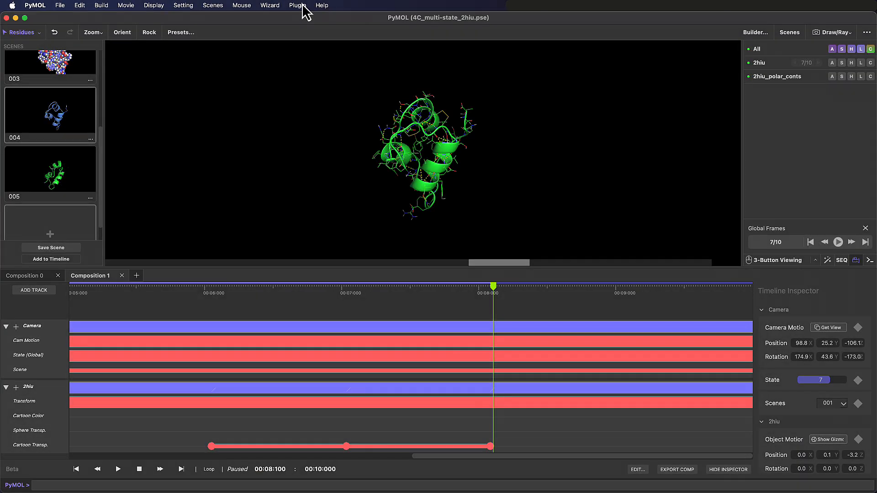
# Apply the X-Ray preset in the Lighting Settings plugin and close its window.
pyautogui.click(302, 6)
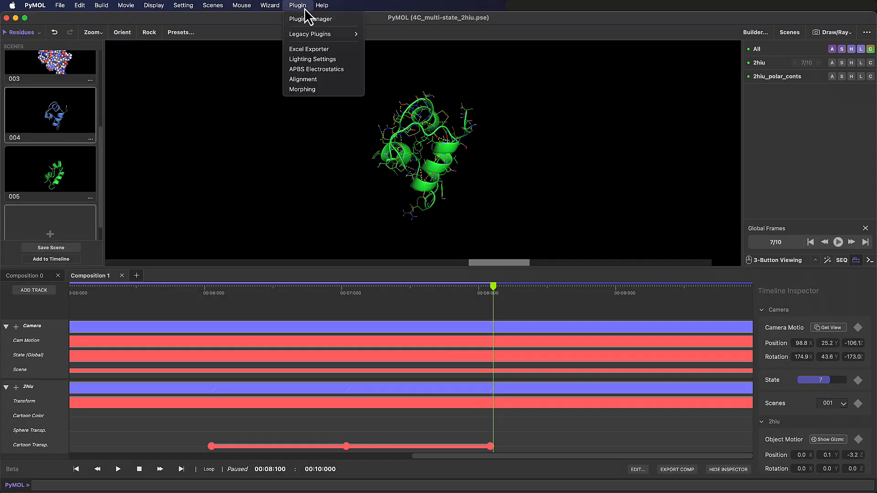
pyautogui.click(332, 60)
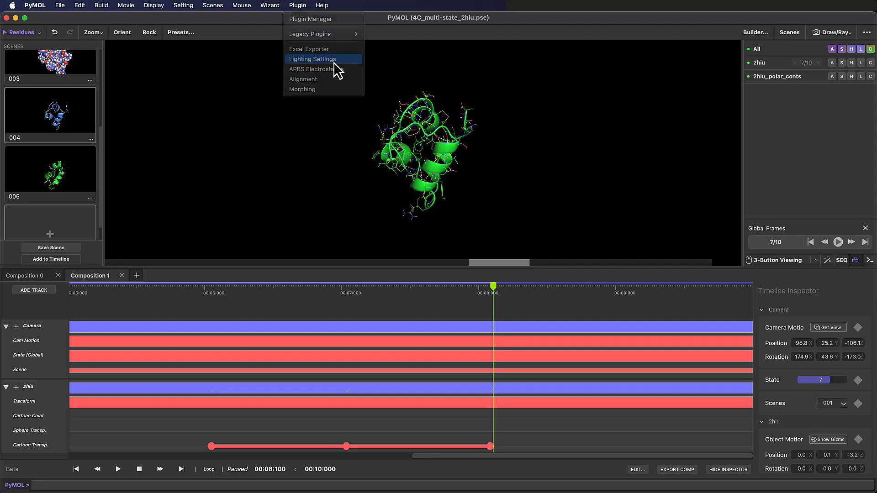
pyautogui.click(523, 98)
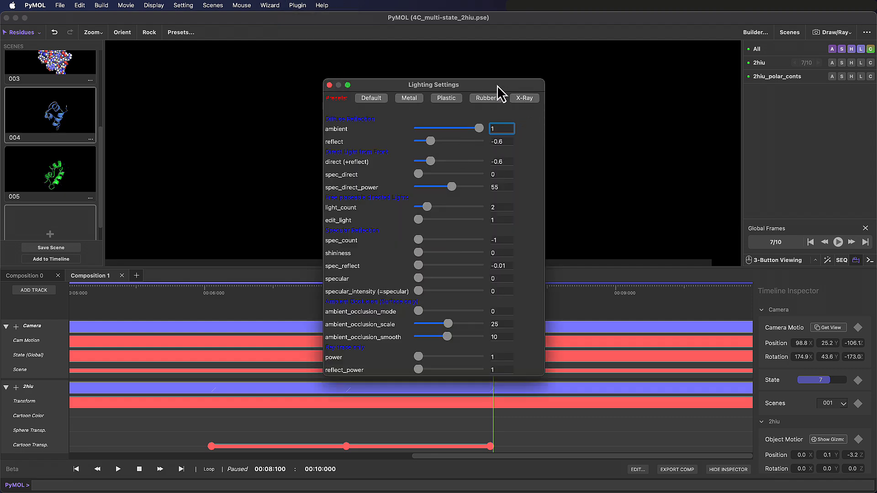
pyautogui.moveTo(497, 86); pyautogui.dragTo(673, 54)
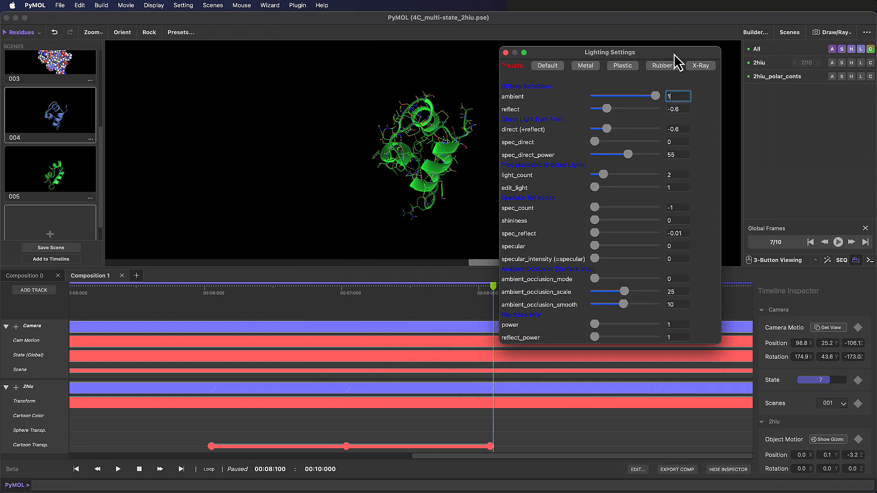
pyautogui.click(505, 52)
# Ray trace the frames at about 5.2 and 2 seconds at 1920 by 1080 with the X-Ray lighting, and go back toward one second.
pyautogui.moveTo(488, 287); pyautogui.dragTo(99, 295)
pyautogui.click(304, 484)
pyautogui.press('Up')
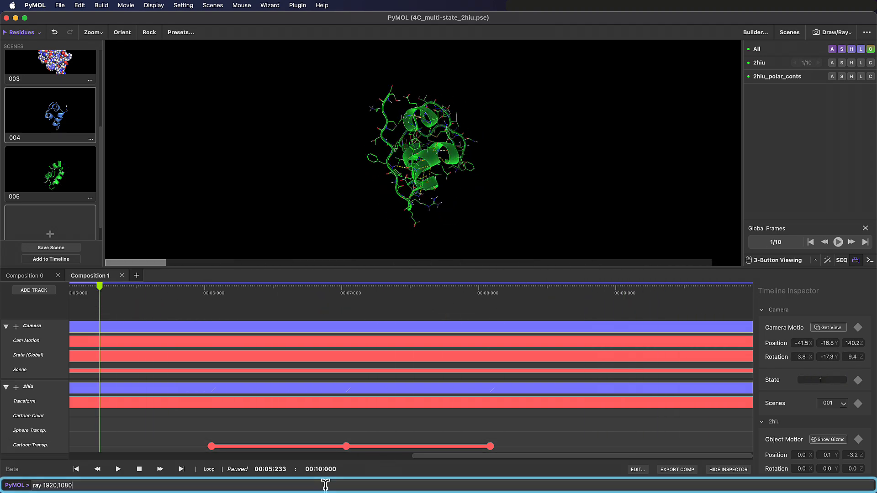
pyautogui.press('Return')
pyautogui.moveTo(504, 456); pyautogui.dragTo(97, 440)
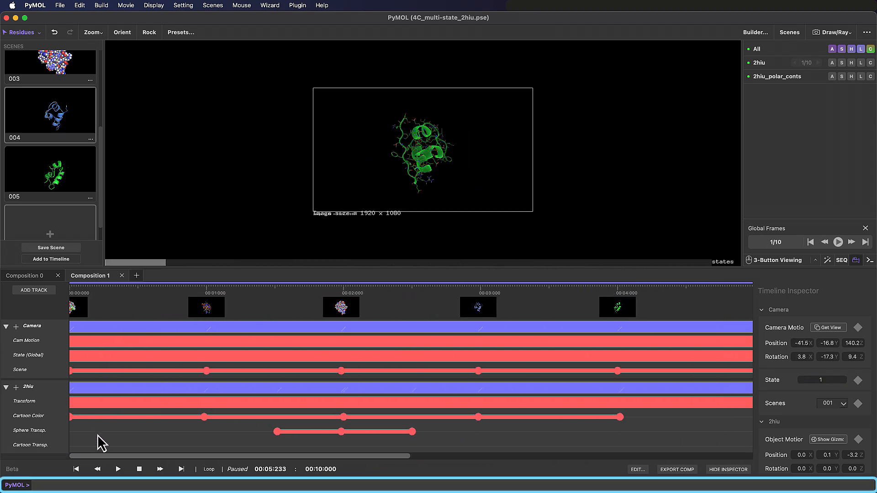
pyautogui.click(347, 292)
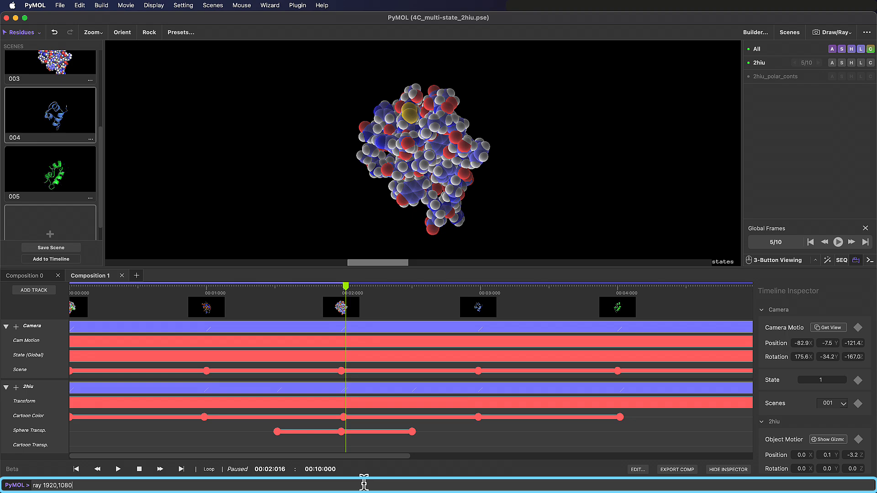
pyautogui.press('Return')
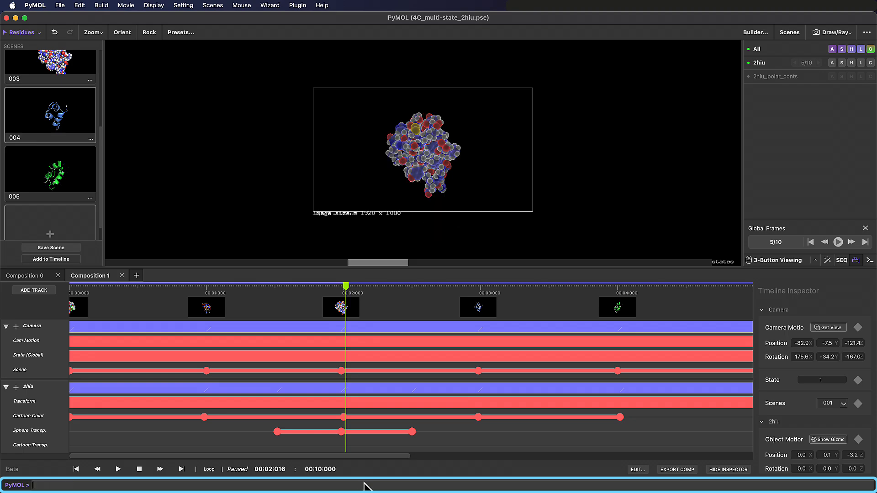
pyautogui.moveTo(347, 293); pyautogui.dragTo(200, 292)
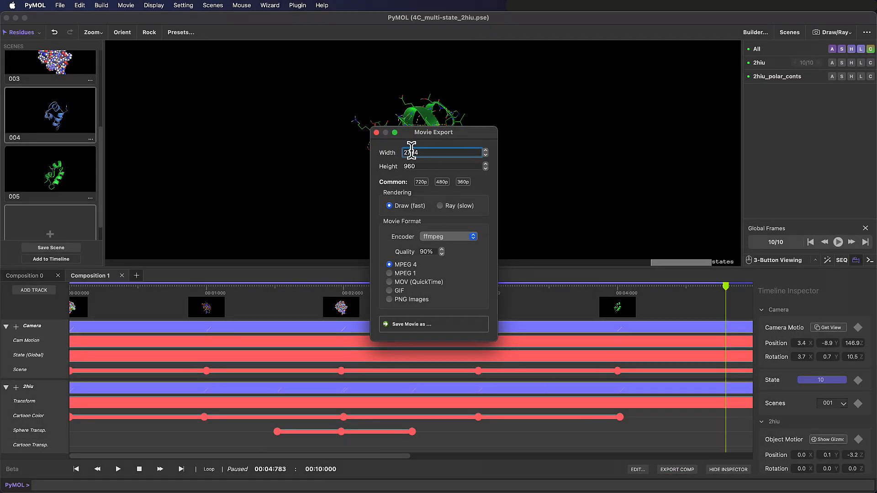
# Export the composition as a 3840 by 2160 MPEG 4 movie with Ray (slow) rendering and the ffmpeg encoder, named 4C_multi-state_2hiu_4K_ray.
pyautogui.doubleClick(411, 152)
pyautogui.press('Tab')
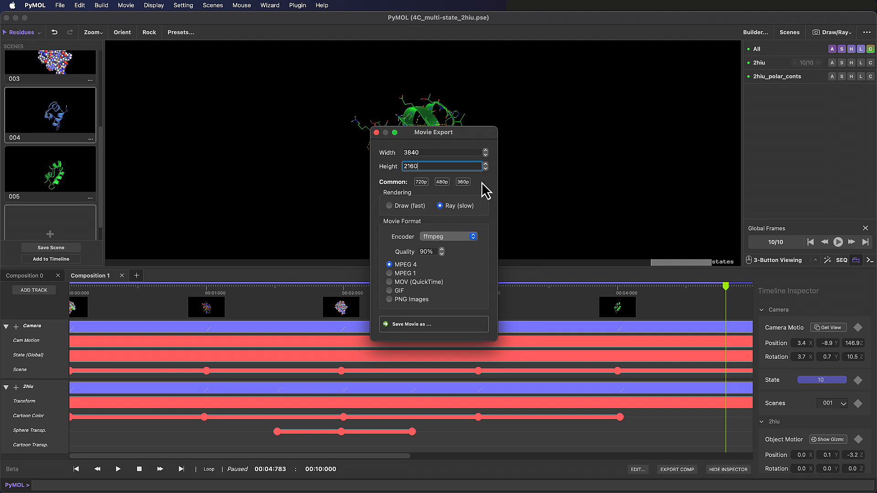
pyautogui.click(470, 235)
pyautogui.click(465, 237)
pyautogui.click(449, 324)
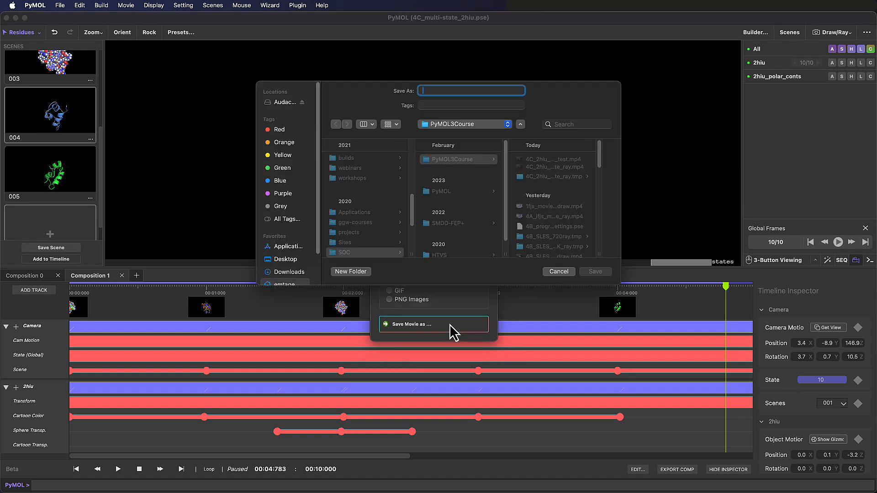
pyautogui.write('4')
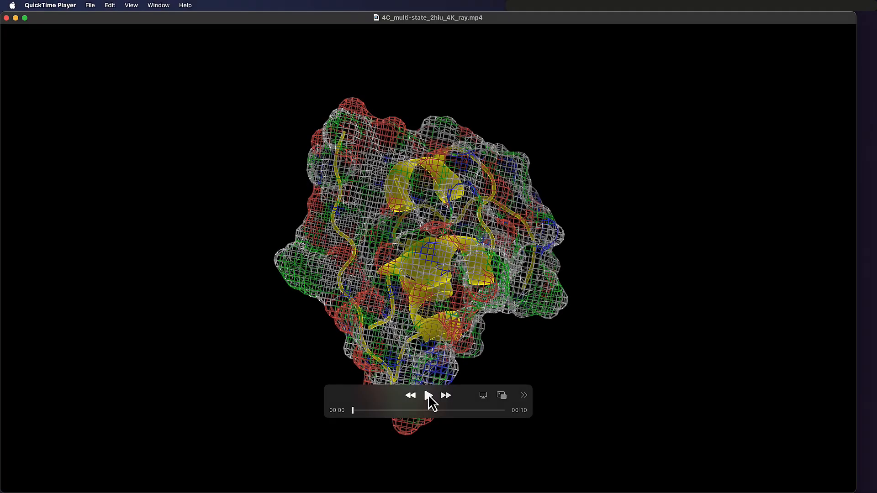
# Switch to QuickTime Player and play the exported movie 4C_multi-state_2hiu_4K_ray.mp4.
pyautogui.click(428, 396)
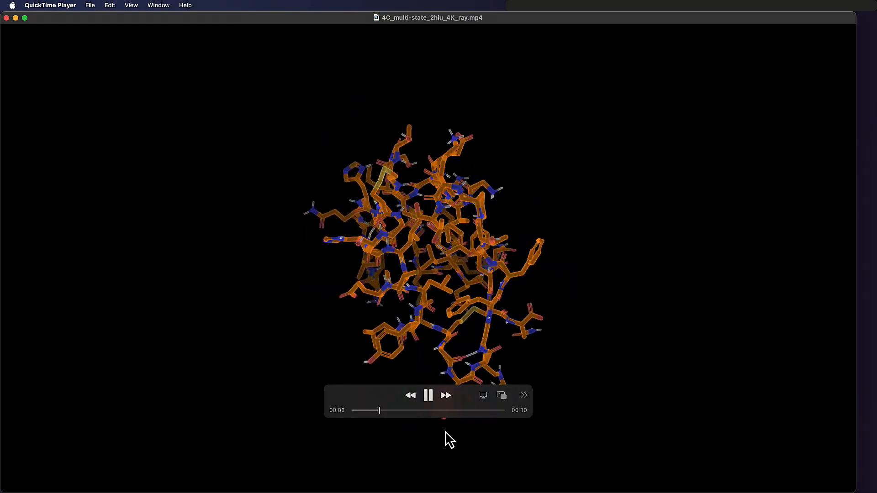